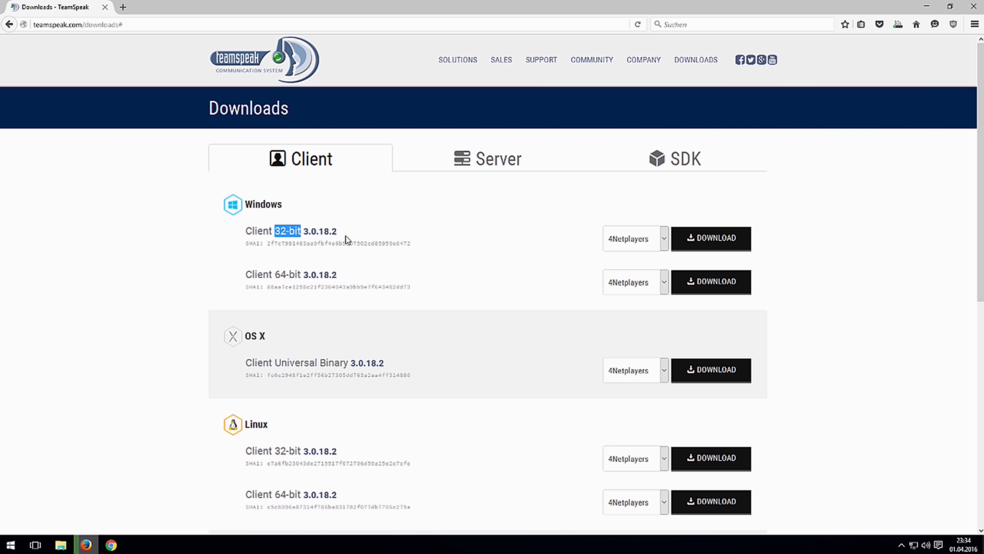
# Download the 64-bit Windows TeamSpeak client 3.0.18.2 and close the browser
pyautogui.moveTo(342, 274); pyautogui.dragTo(258, 275)
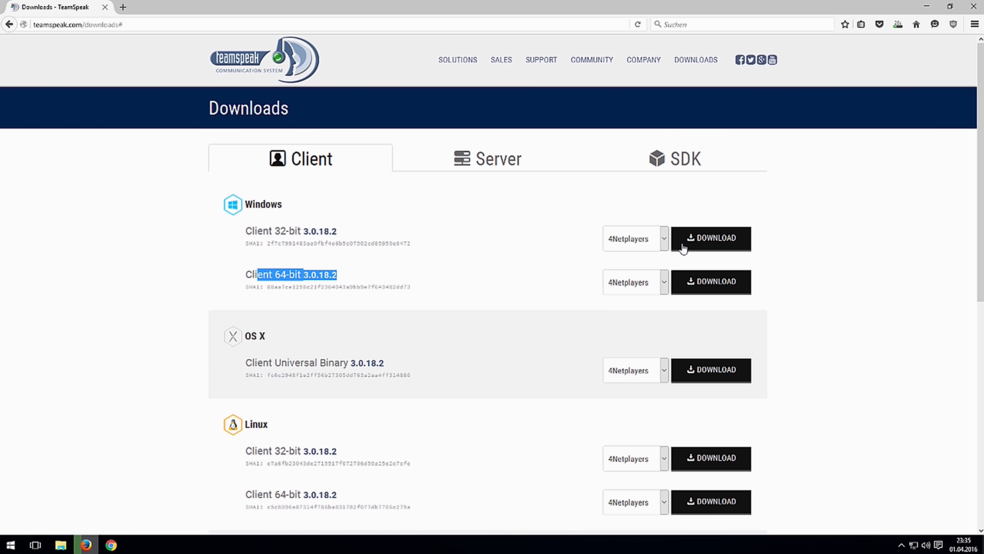
pyautogui.click(898, 24)
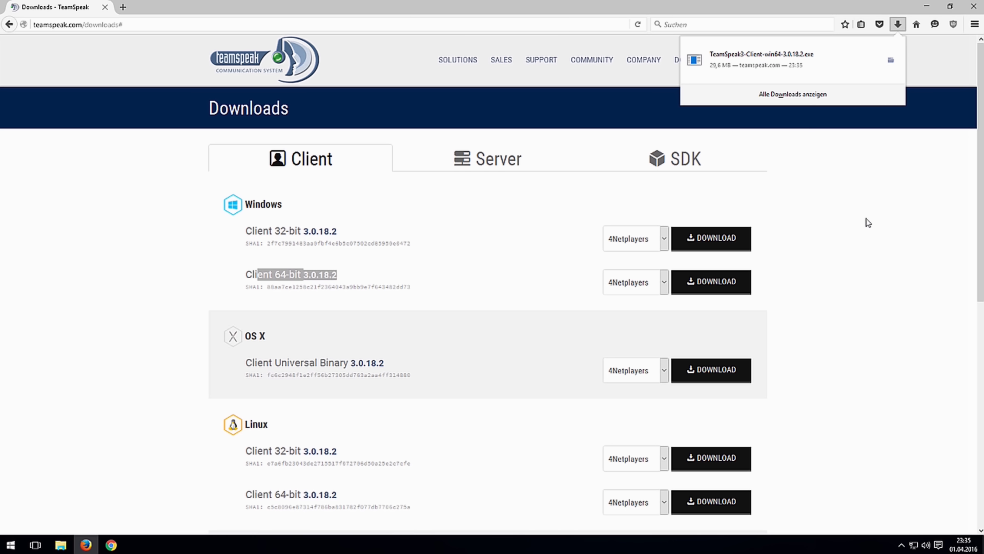
pyautogui.click(973, 7)
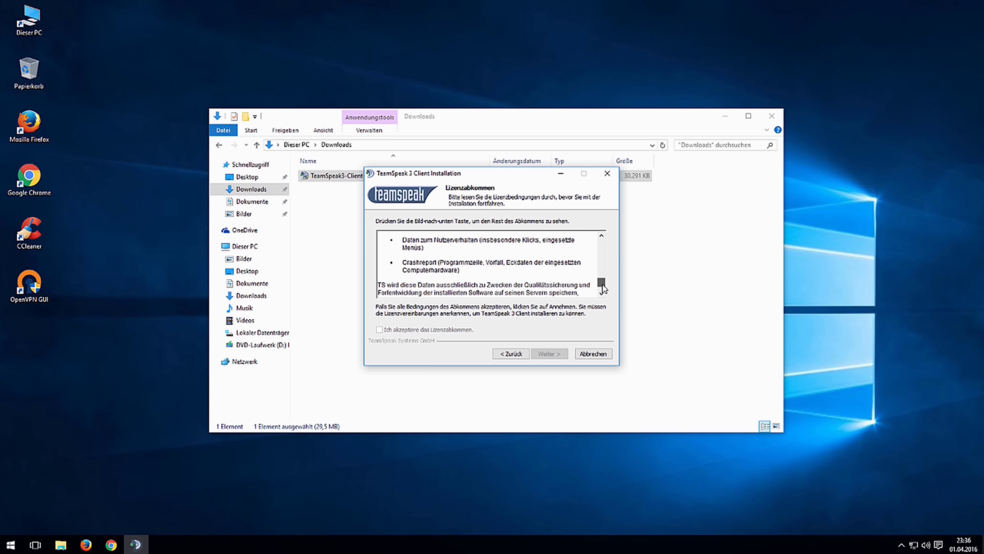
# Accept the licence agreement in the TeamSpeak 3 Client installer and choose installation for all users of the computer
pyautogui.scroll(-5, 601, 285)
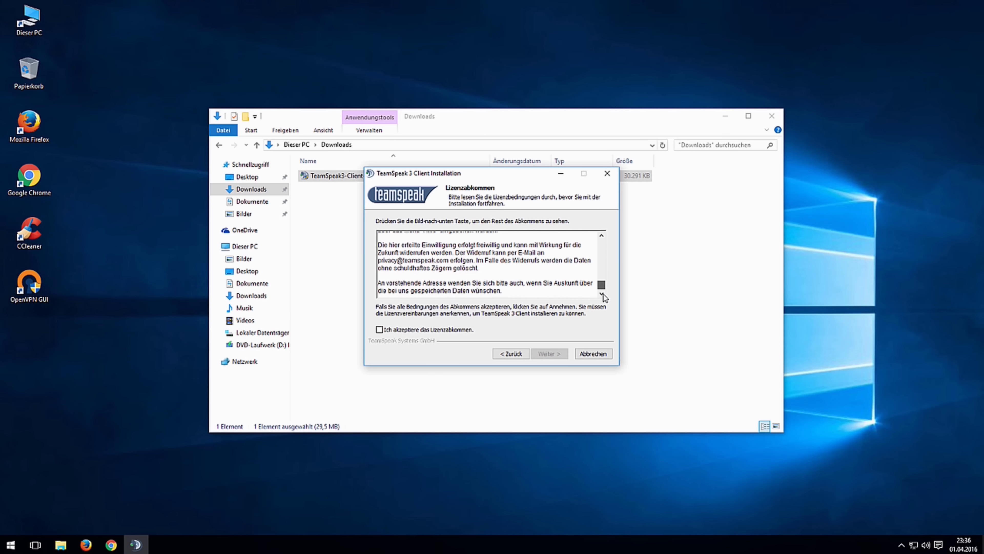
pyautogui.click(403, 331)
pyautogui.click(545, 355)
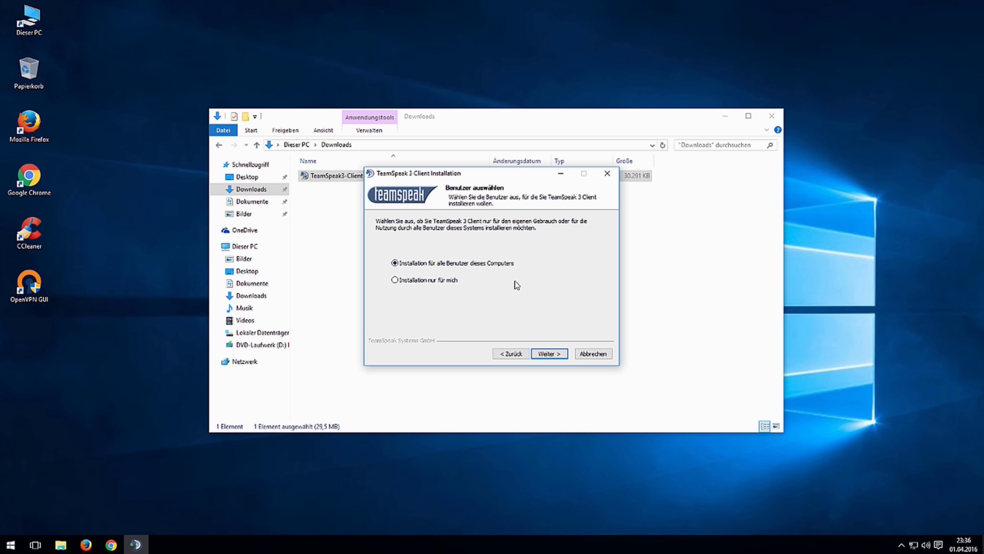
pyautogui.click(550, 353)
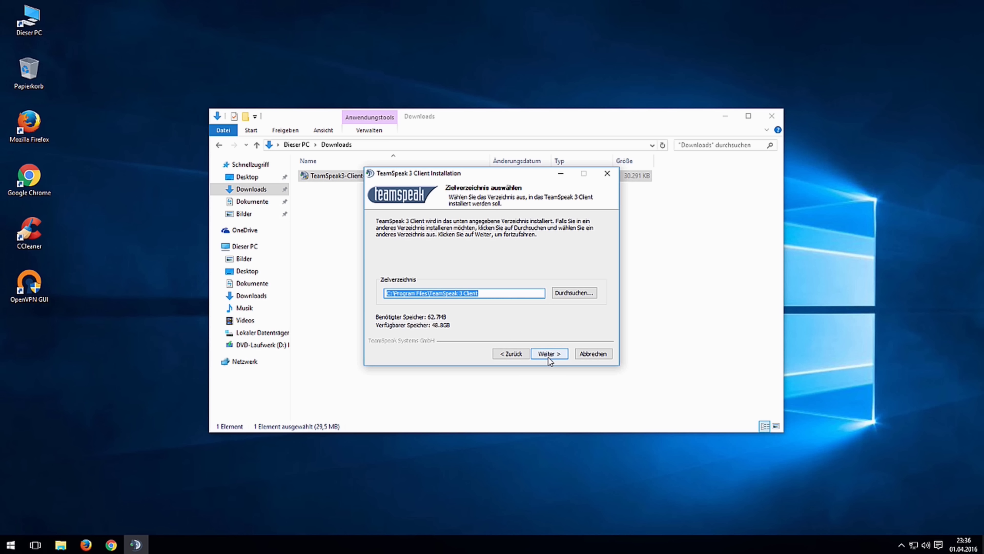
# Install TeamSpeak in C:\Program Files\TeamSpeak 3 Client with configuration stored in the user's own files, without Overwolf, and finish without launching it
pyautogui.click(555, 354)
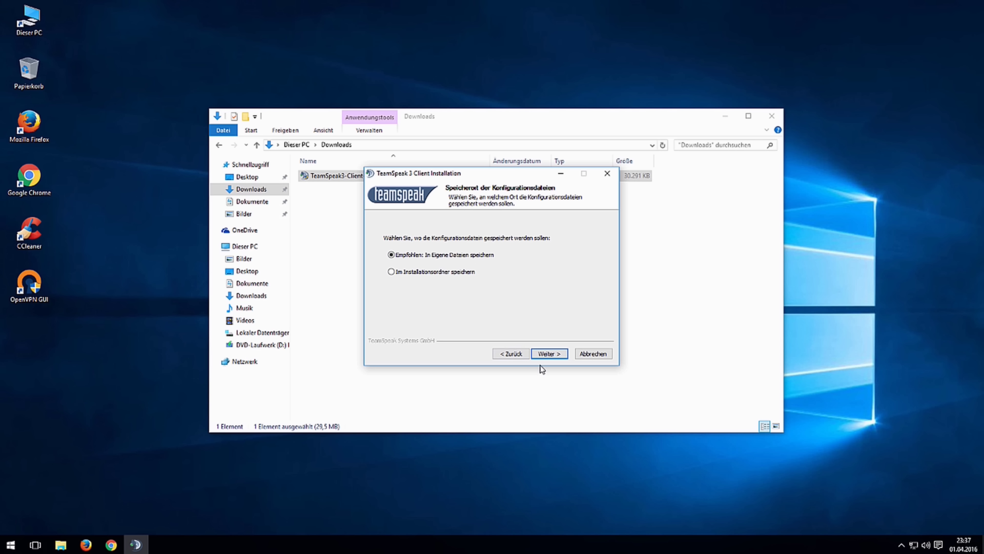
pyautogui.click(547, 353)
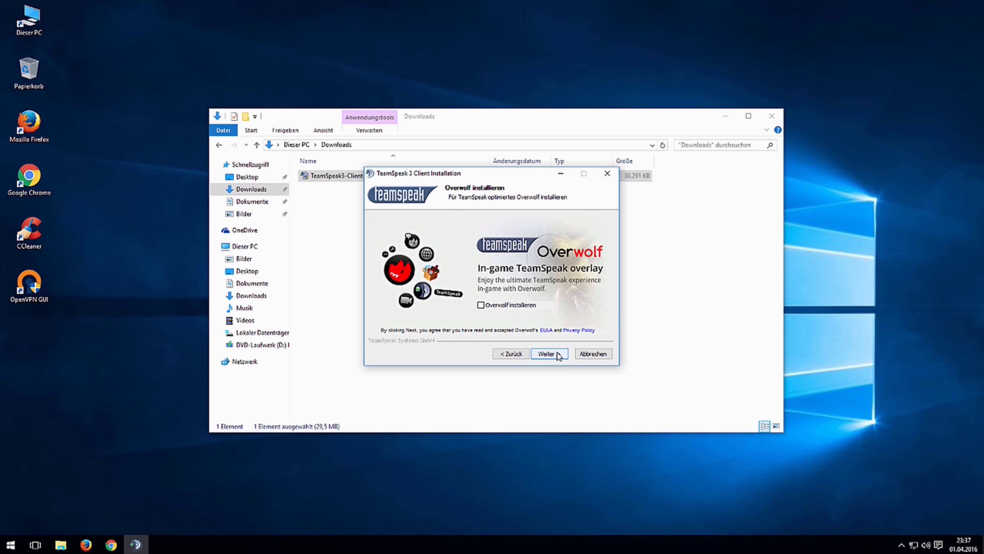
pyautogui.click(559, 354)
pyautogui.click(559, 354)
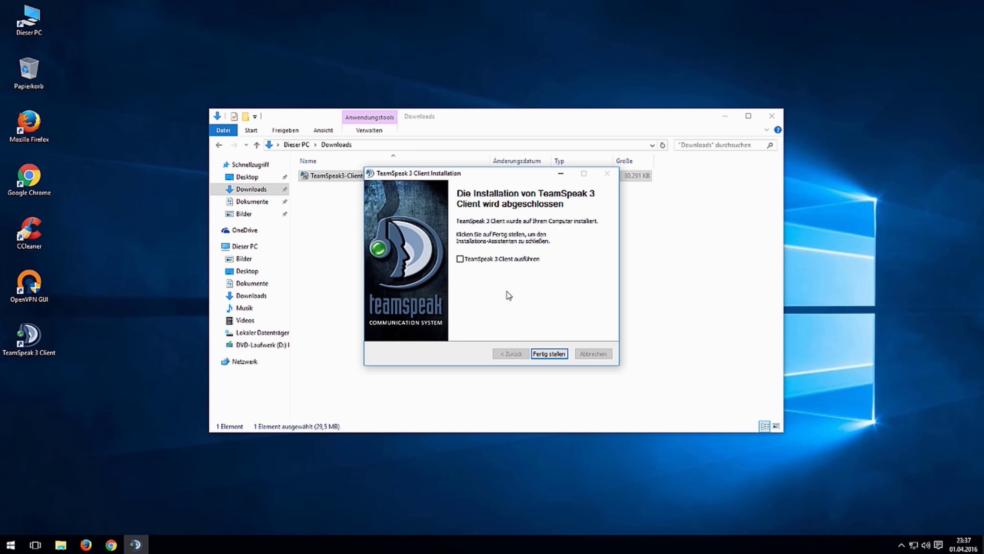
pyautogui.click(557, 354)
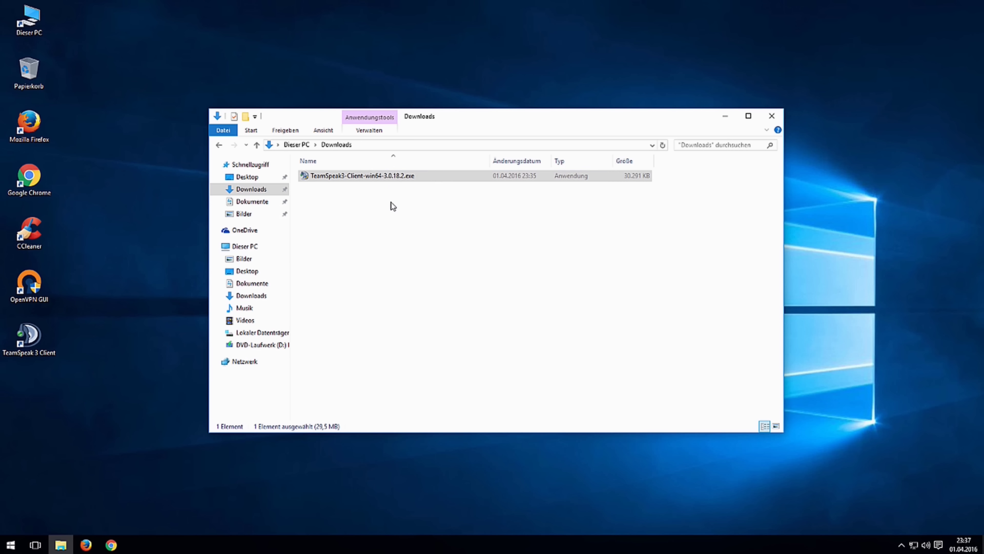
# Delete the TeamSpeak3-Client-win64-3.0.18.2.exe installer from Downloads and close the folder window
pyautogui.rightClick(386, 178)
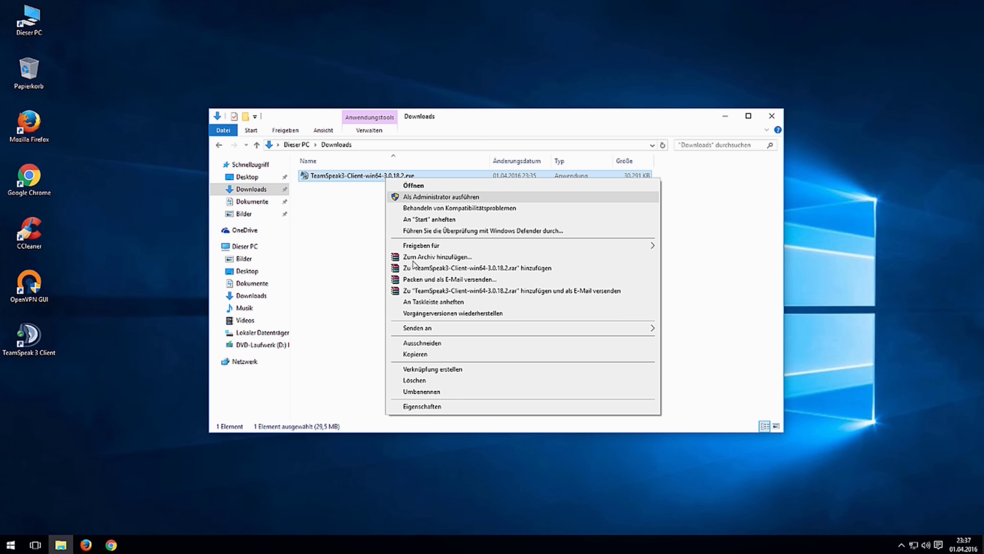
pyautogui.click(411, 381)
pyautogui.click(772, 115)
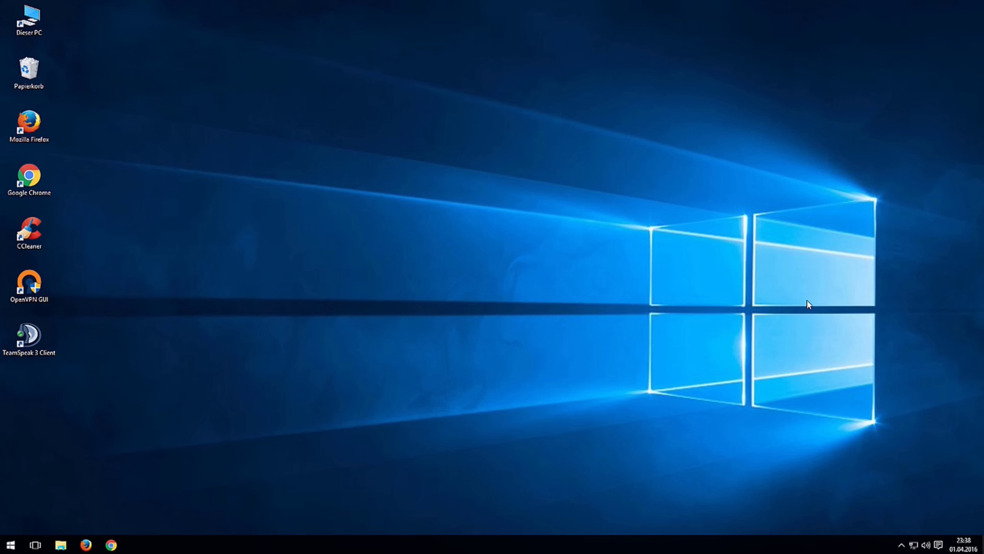
# Open the Windows recording devices and select the LifeCam Cinema Tischmikrofon
pyautogui.rightClick(928, 547)
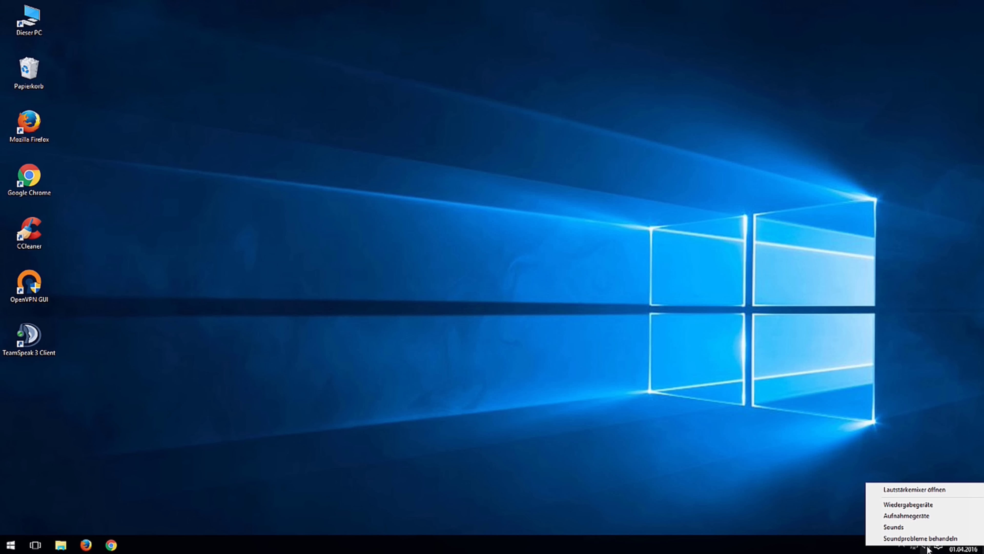
pyautogui.click(931, 518)
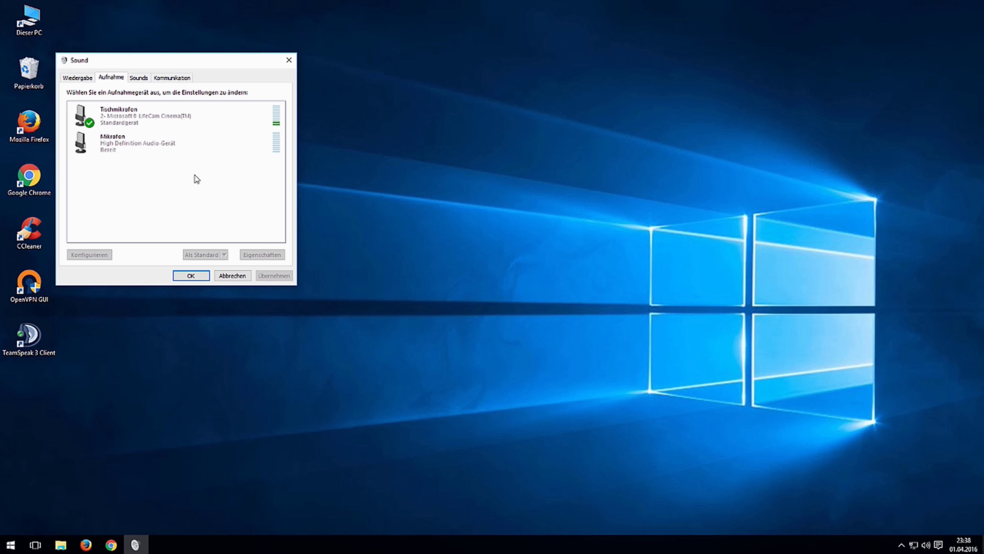
pyautogui.click(183, 115)
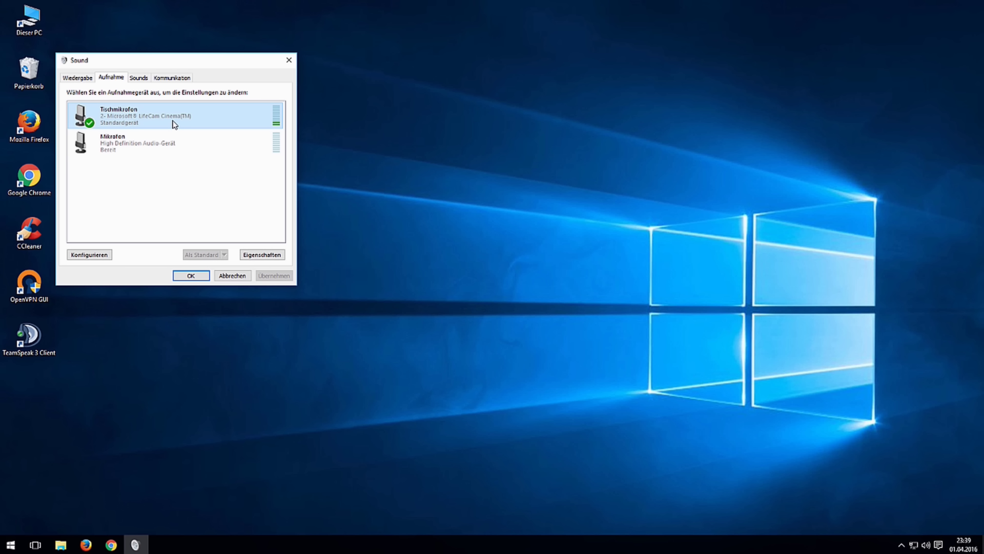
# Check the default-device options available for the High Definition Audio microphone and the LifeCam Tischmikrofon
pyautogui.click(160, 141)
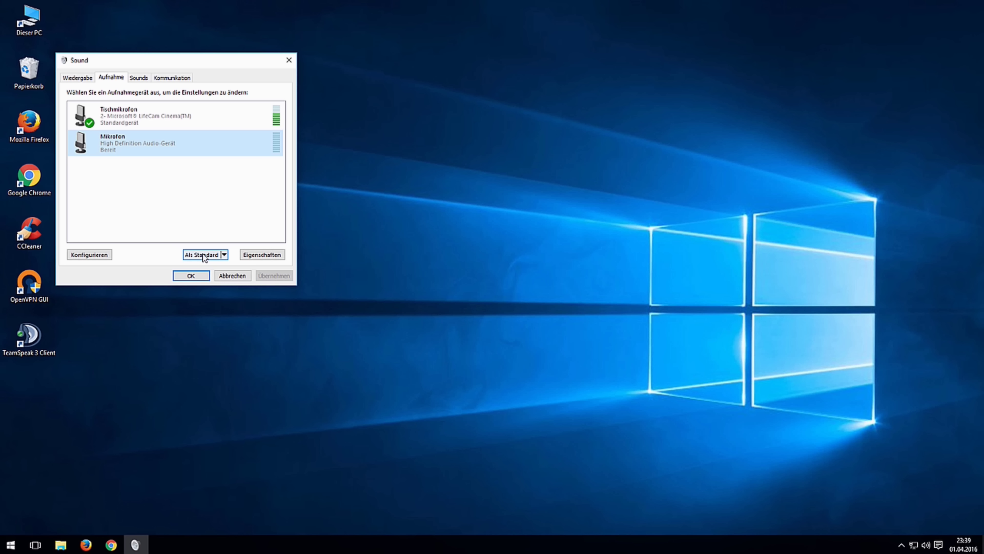
pyautogui.rightClick(168, 142)
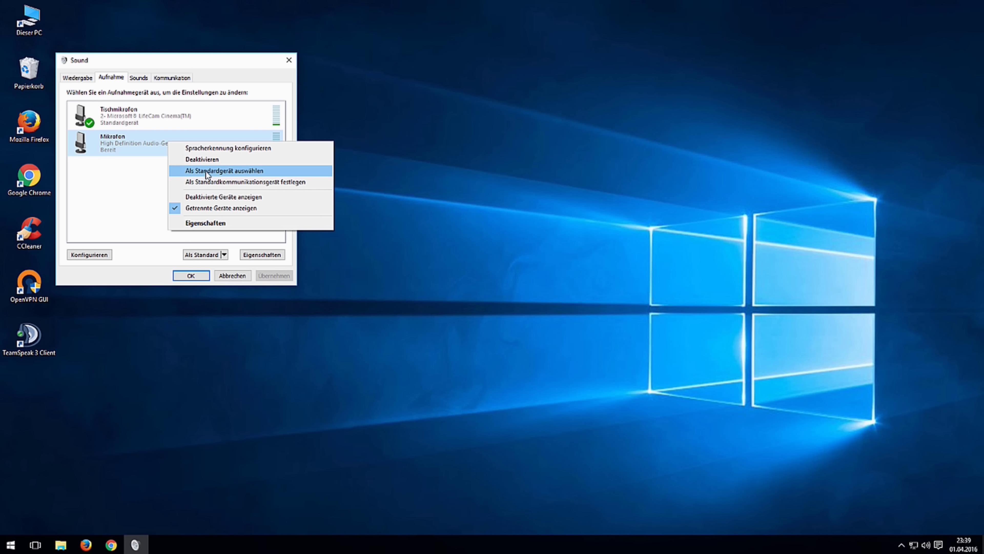
pyautogui.click(158, 112)
pyautogui.rightClick(159, 114)
pyautogui.click(140, 113)
pyautogui.rightClick(140, 113)
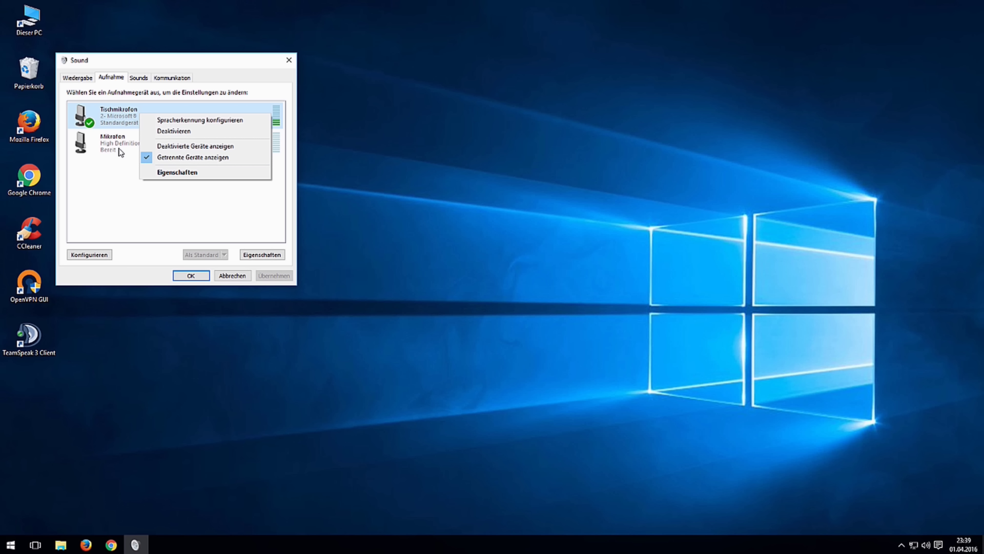
pyautogui.click(111, 170)
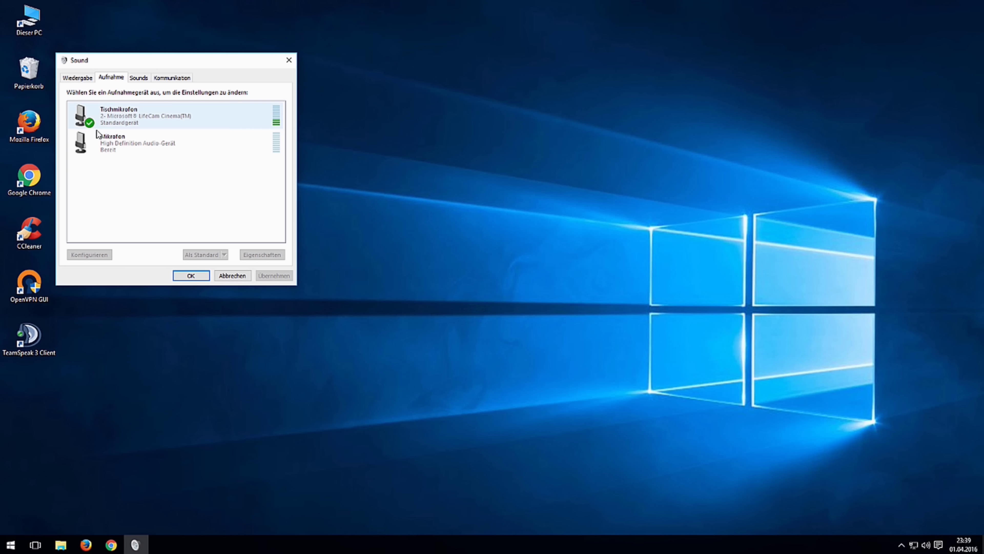
# Open the Tischmikrofon's properties beside the Sound dialog and rename the device as Webcam
pyautogui.rightClick(187, 115)
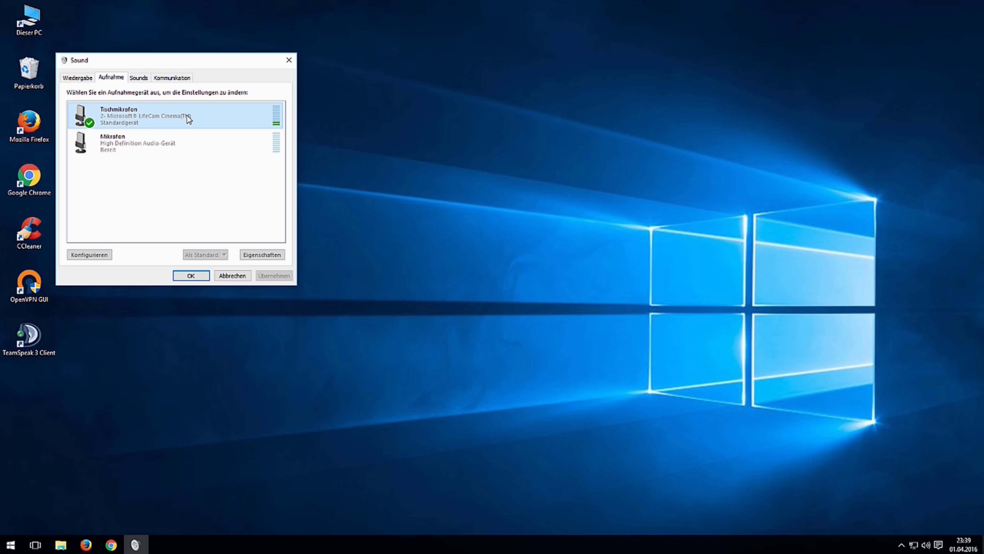
pyautogui.click(233, 175)
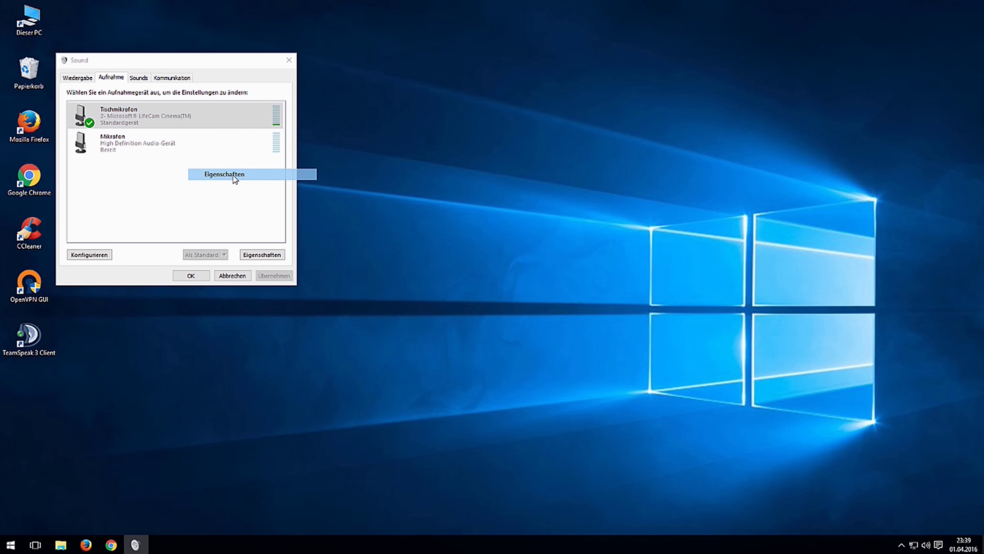
pyautogui.click(234, 176)
pyautogui.click(265, 73)
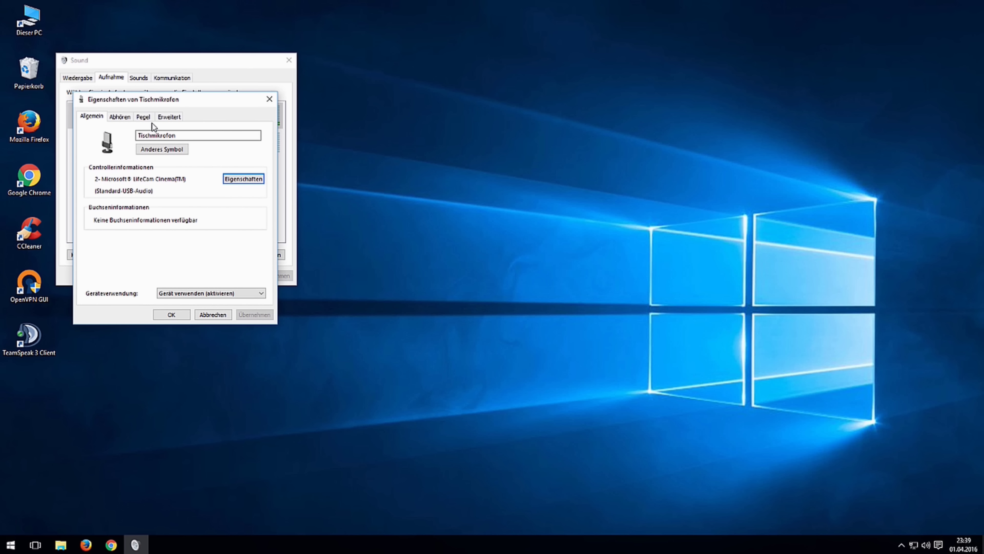
pyautogui.moveTo(204, 100); pyautogui.dragTo(430, 61)
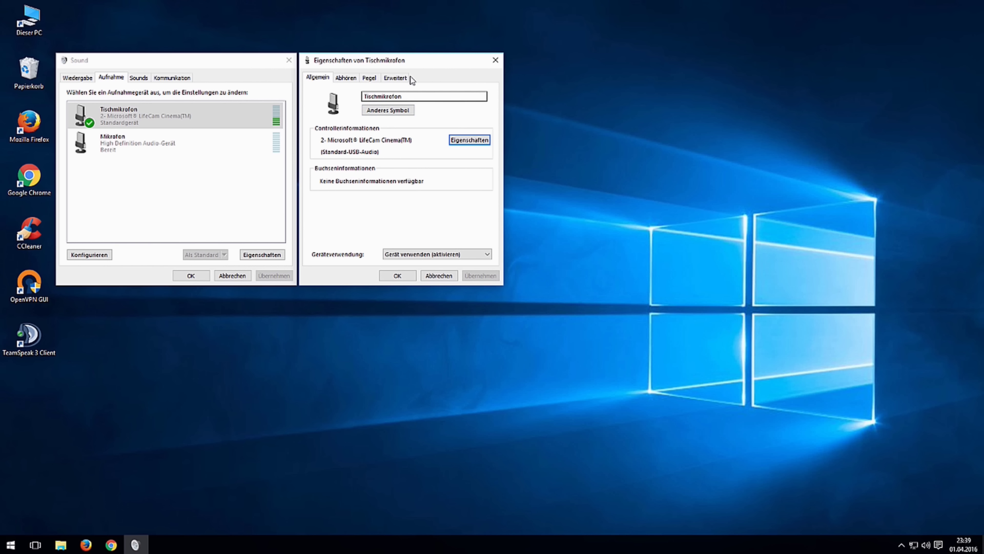
pyautogui.hotkey('shift', 'Tab')
pyautogui.hotkey('shift', 'Tab')
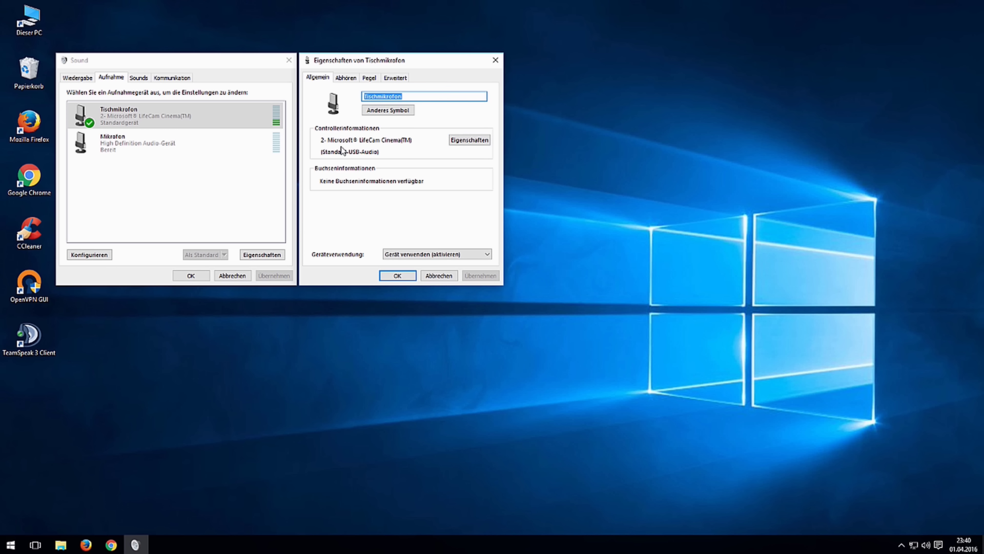
pyautogui.write('Webcam')
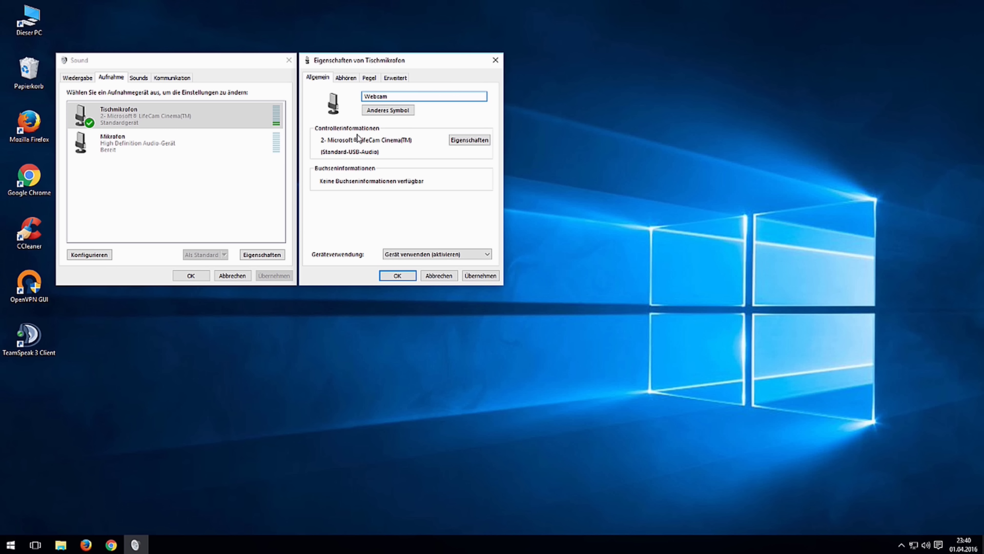
pyautogui.hotkey('ctrl', 'a')
# Lower the LifeCam microphone's recording level to minimum and raise it back to maximum
pyautogui.click(373, 78)
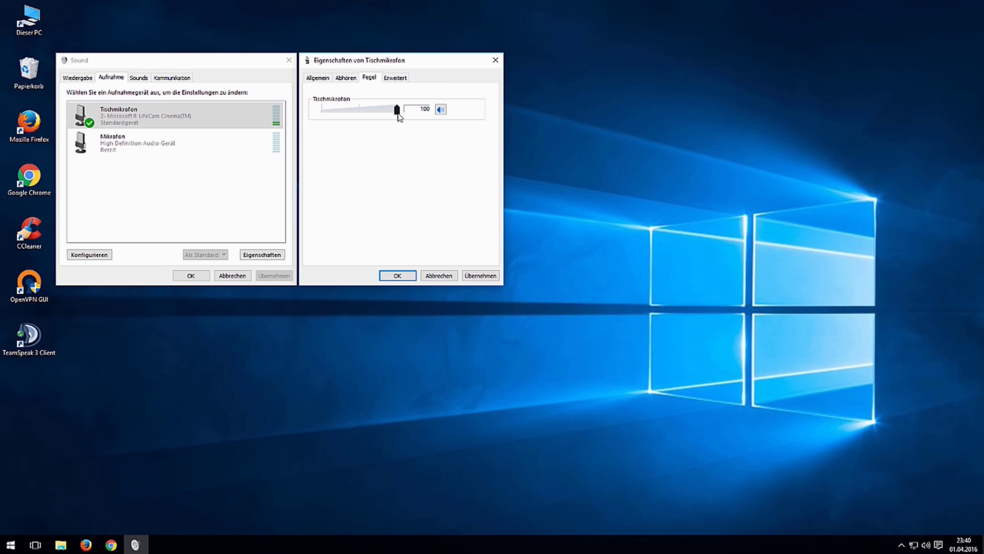
pyautogui.moveTo(397, 113); pyautogui.dragTo(321, 118)
pyautogui.moveTo(323, 109); pyautogui.dragTo(392, 117)
pyautogui.moveTo(398, 117); pyautogui.dragTo(397, 116)
# Examine the LifeCam microphone's advanced settings and the available sample rates and bit depths for its default format
pyautogui.click(397, 78)
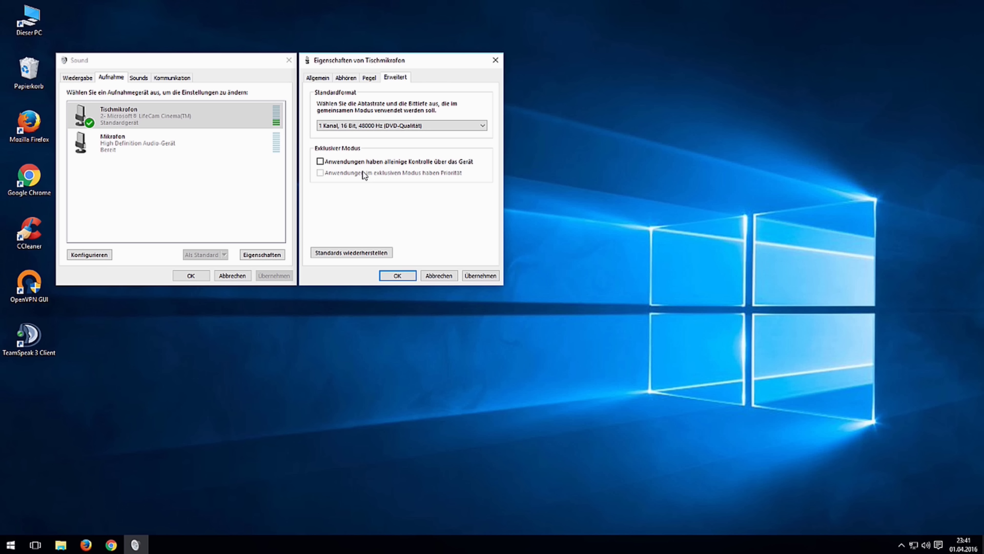
pyautogui.click(367, 126)
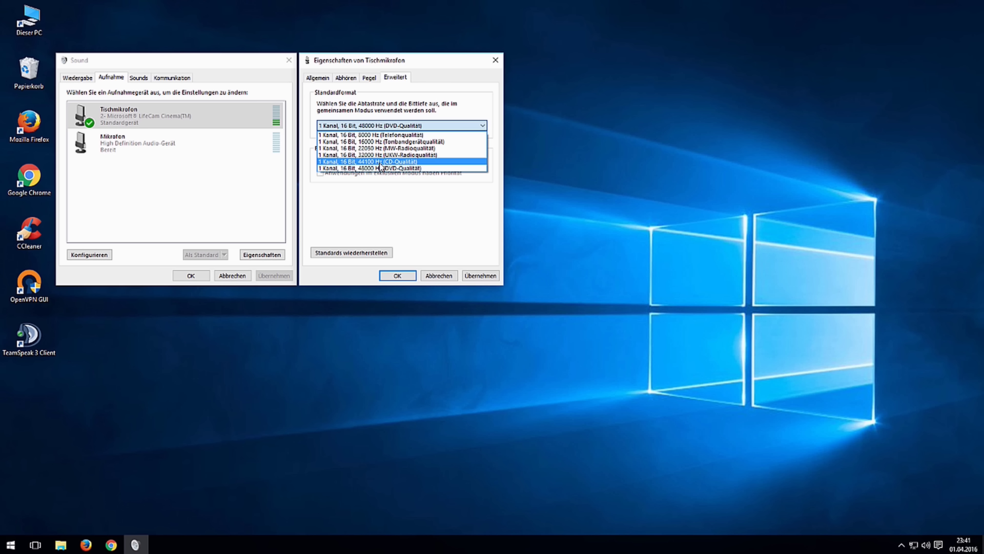
pyautogui.click(392, 215)
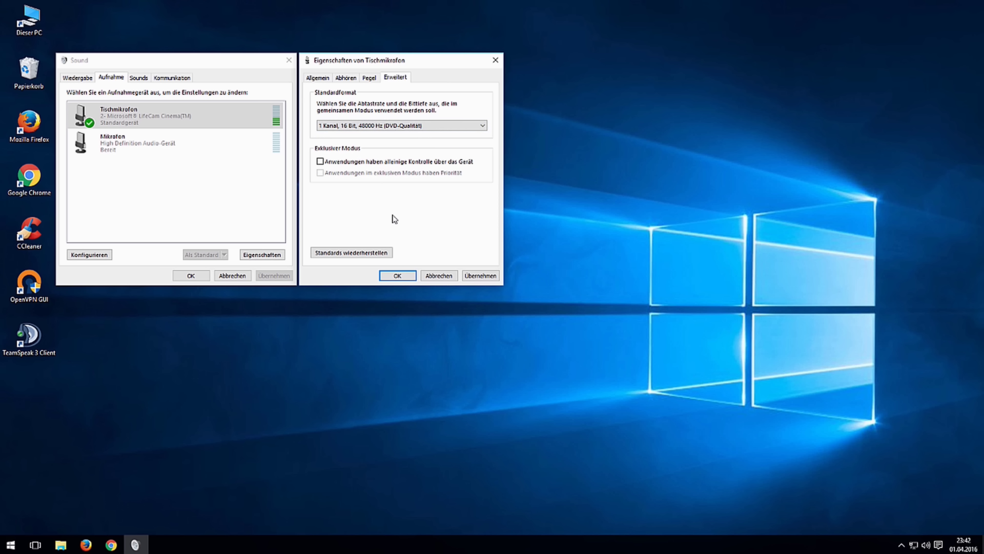
pyautogui.click(413, 126)
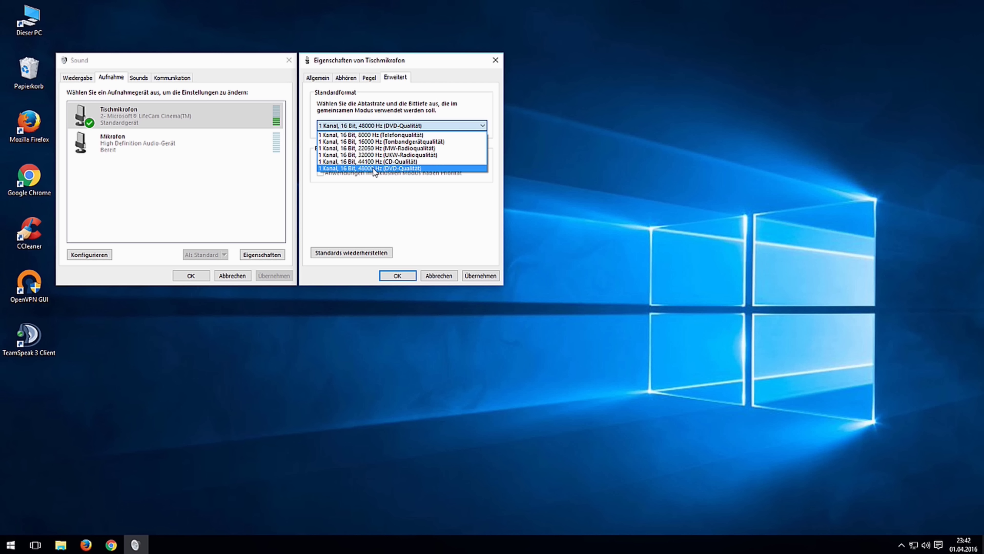
pyautogui.click(416, 218)
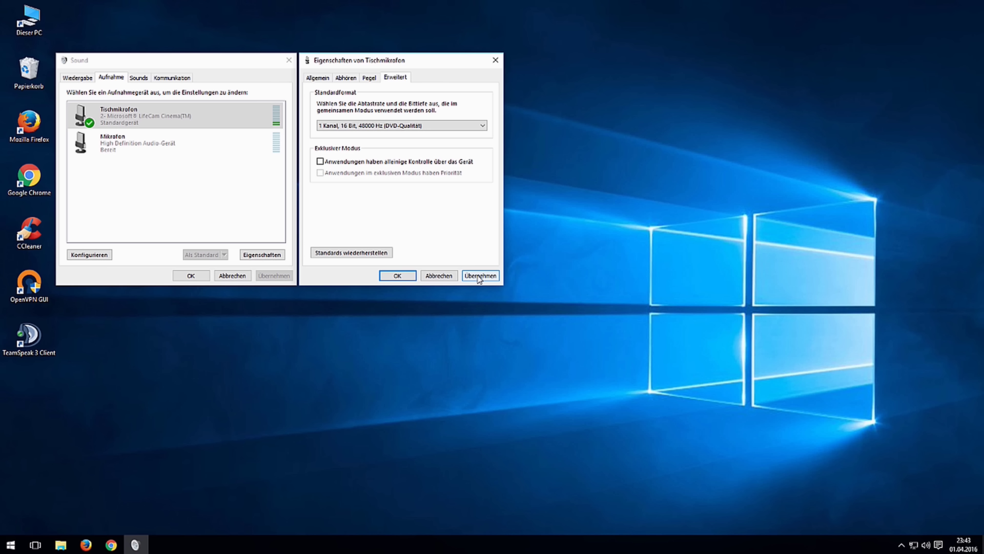
# Apply the microphone's property changes and close the sound settings
pyautogui.click(469, 276)
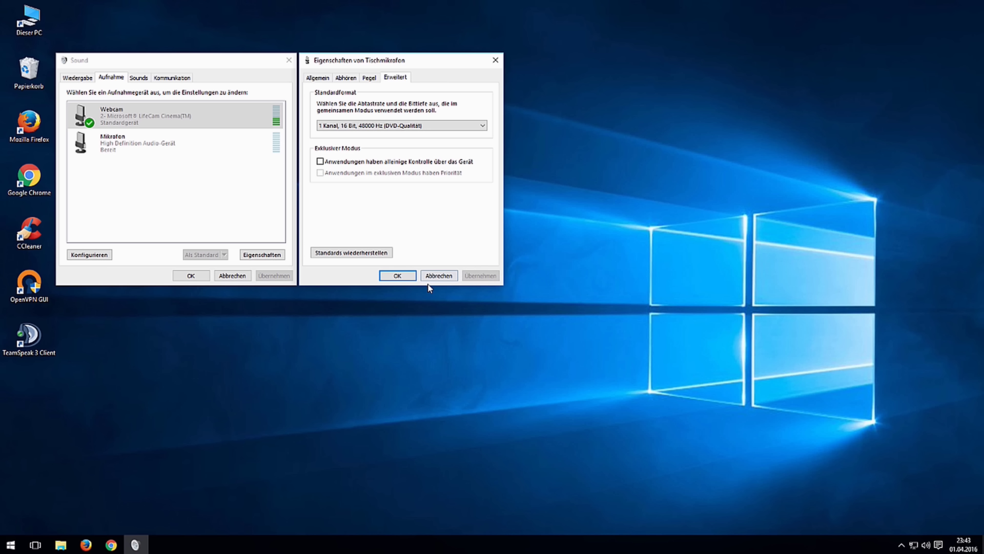
pyautogui.click(398, 276)
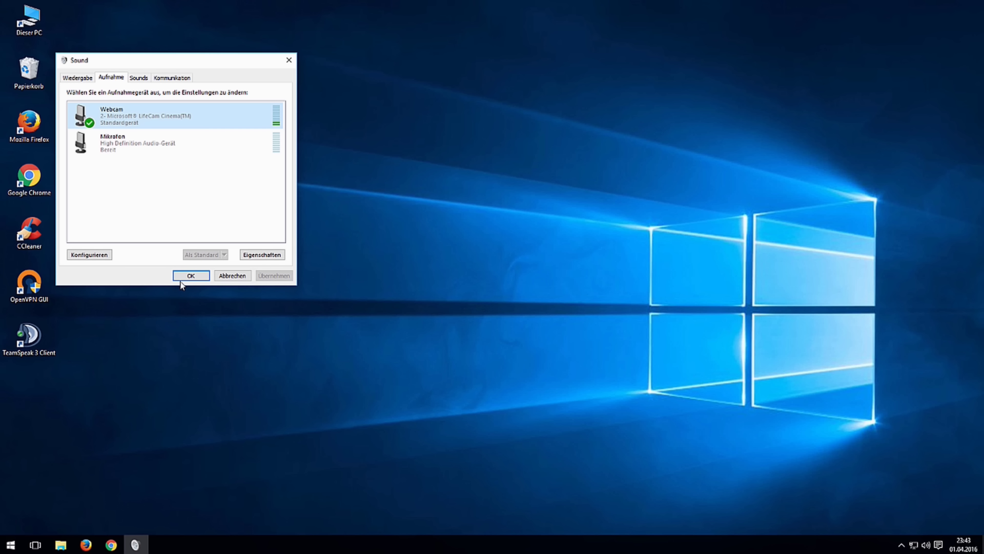
pyautogui.click(197, 277)
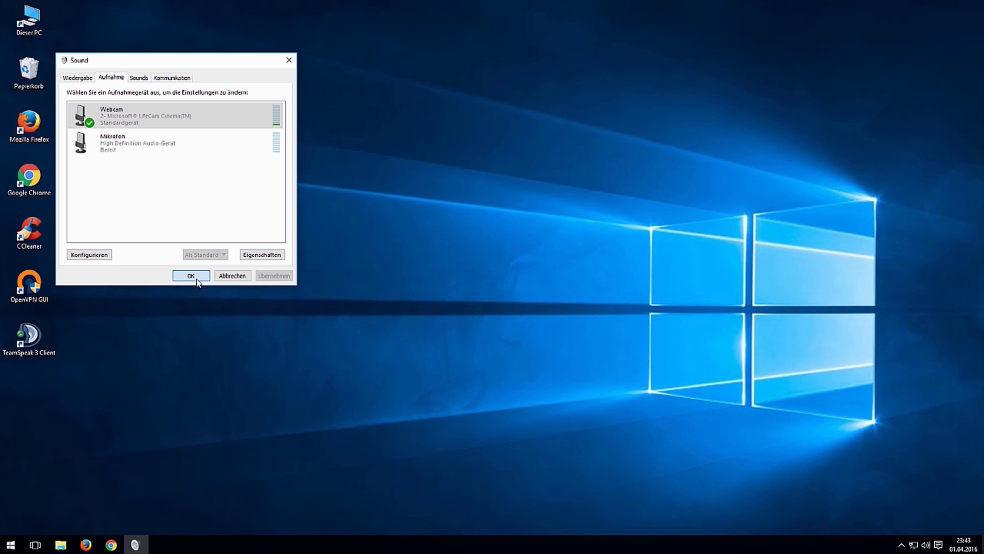
# Launch the TeamSpeak 3 client from the desktop
pyautogui.click(31, 337)
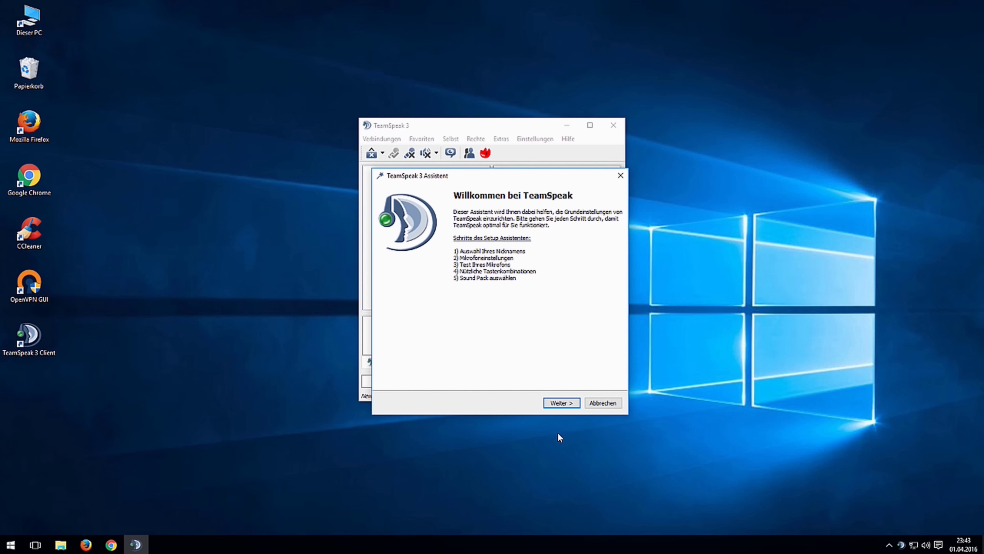
# Go through the setup assistant, entering the user's nickname and keeping voice activation (Sprachaktivierung) as the microphone mode
pyautogui.click(559, 403)
pyautogui.click(487, 235)
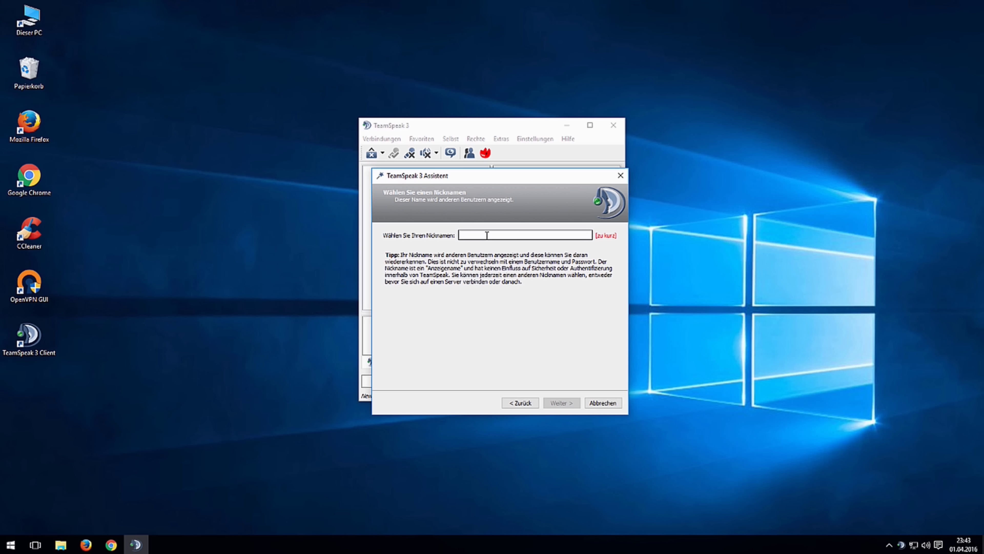
pyautogui.write('Hoerli')
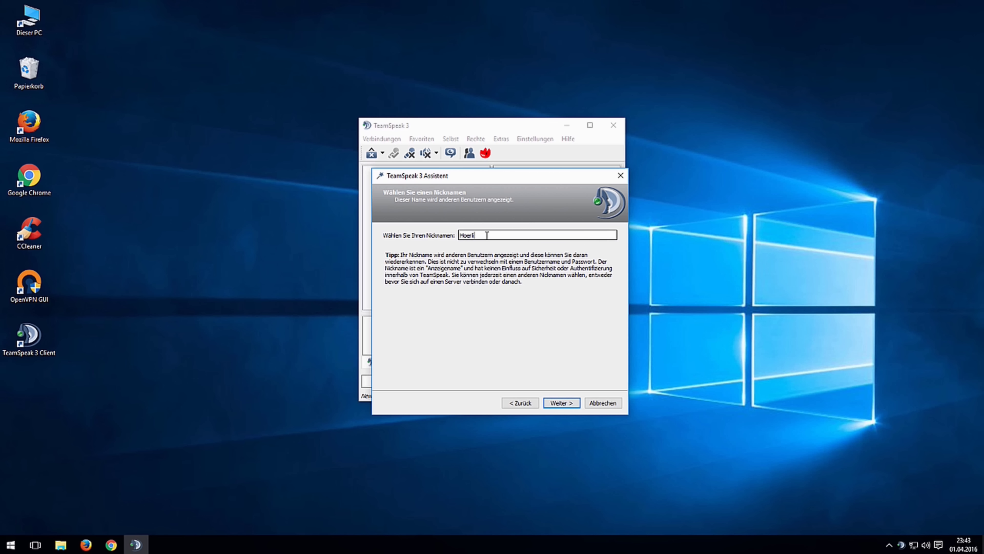
pyautogui.click(570, 402)
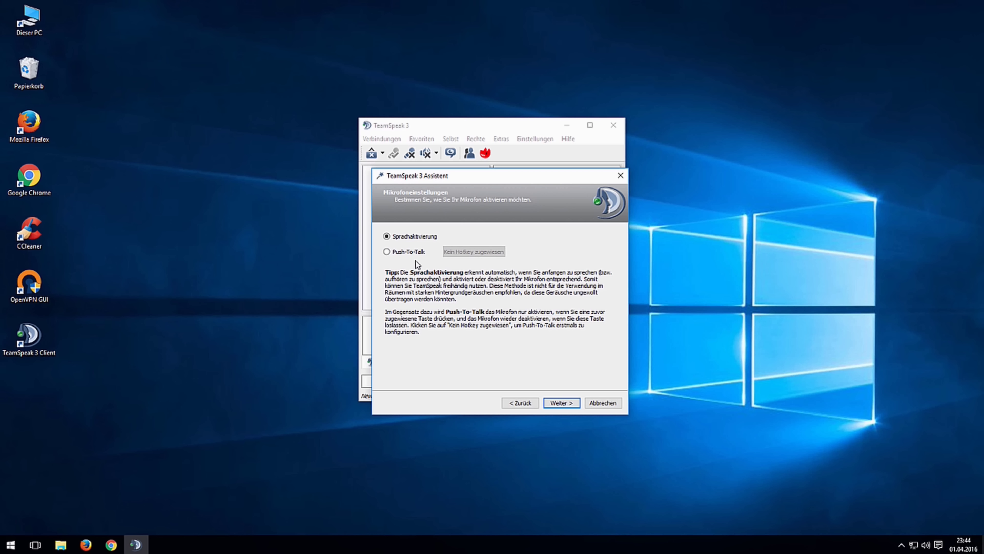
pyautogui.click(562, 403)
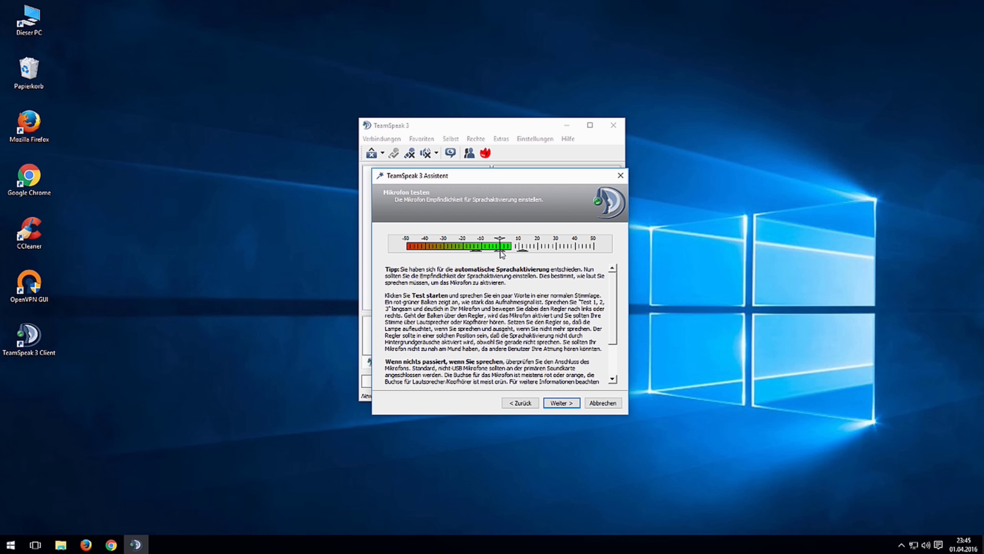
# Test the voice activation threshold at several levels, set it to about -4, and continue in the assistant
pyautogui.moveTo(500, 250); pyautogui.dragTo(482, 240)
pyautogui.moveTo(485, 254); pyautogui.dragTo(490, 252)
pyautogui.moveTo(491, 253); pyautogui.dragTo(537, 254)
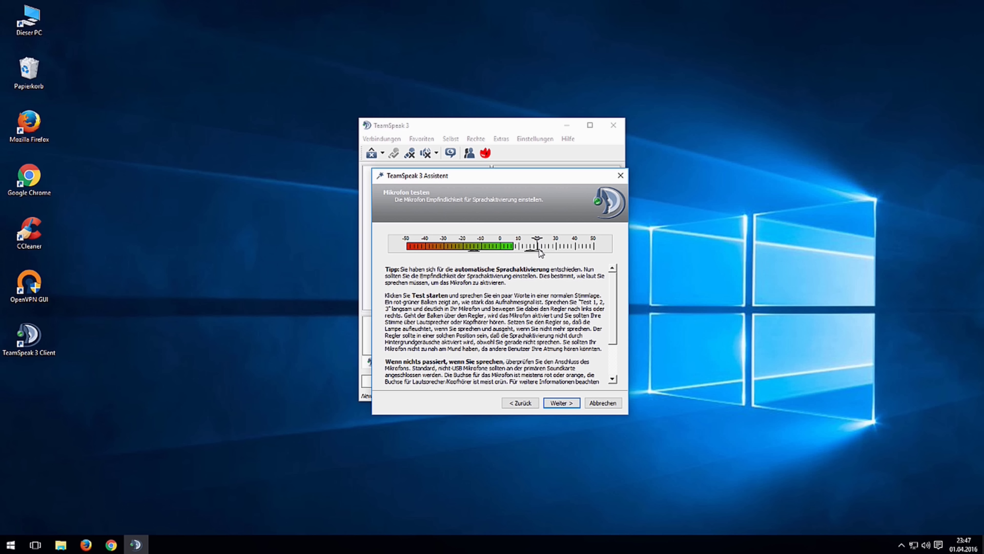
pyautogui.moveTo(540, 252); pyautogui.dragTo(495, 255)
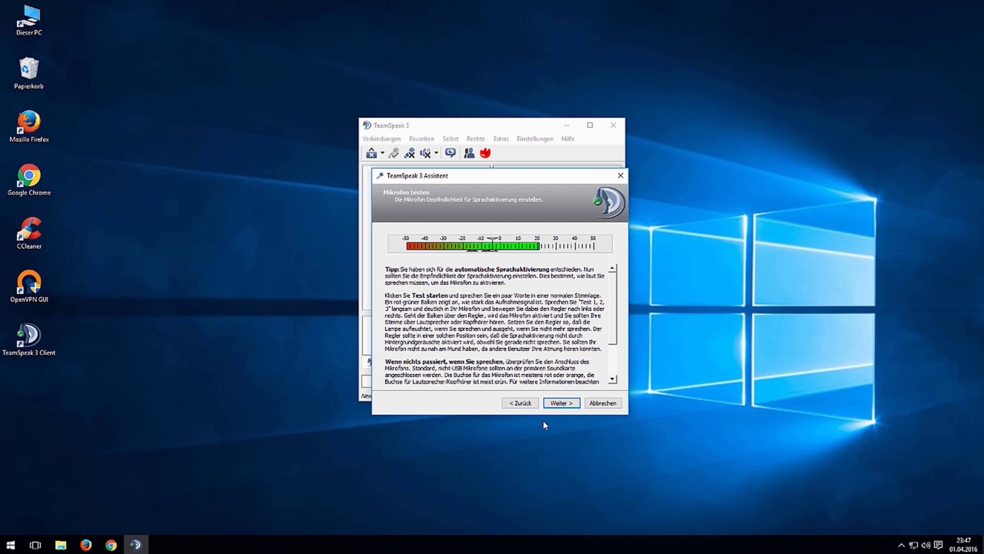
pyautogui.click(564, 400)
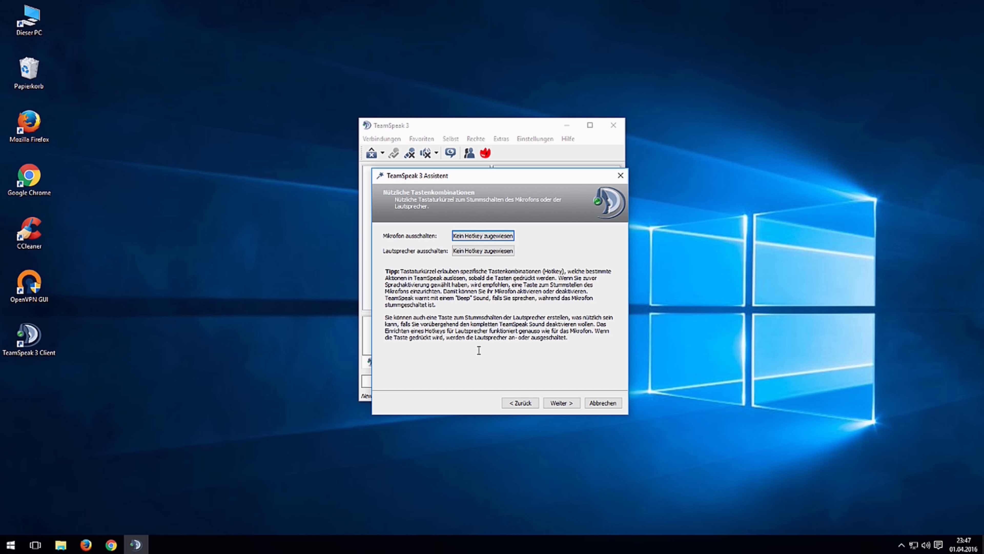
# Assign numpad 1 as the microphone mute hotkey and numpad 2 as the speaker mute hotkey
pyautogui.click(497, 236)
pyautogui.press('KP_1')
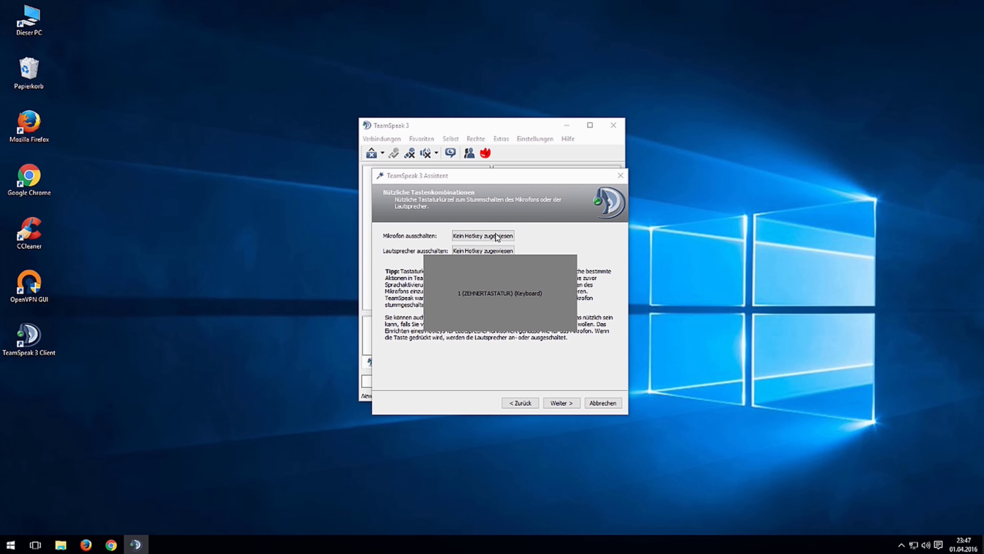
pyautogui.click(496, 250)
pyautogui.press('KP_2')
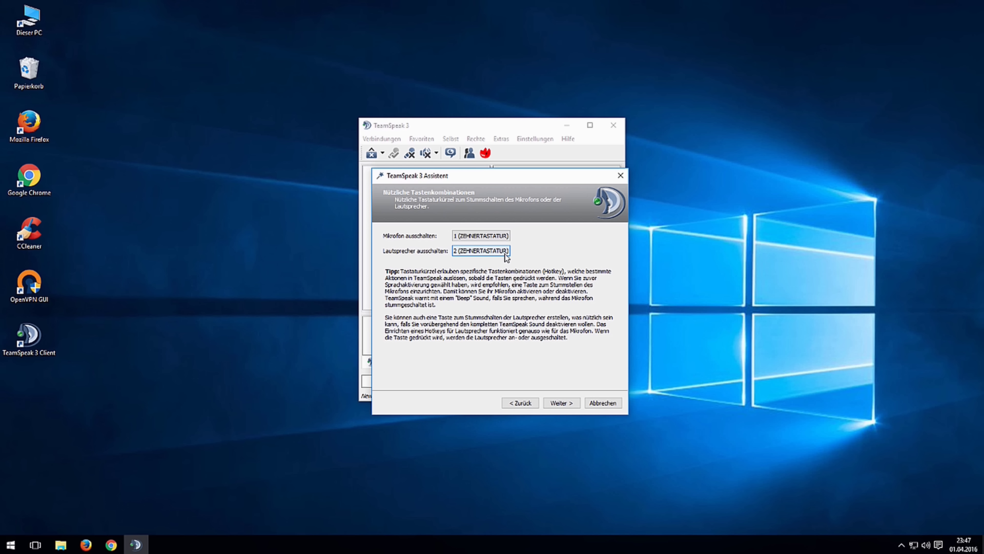
pyautogui.click(559, 403)
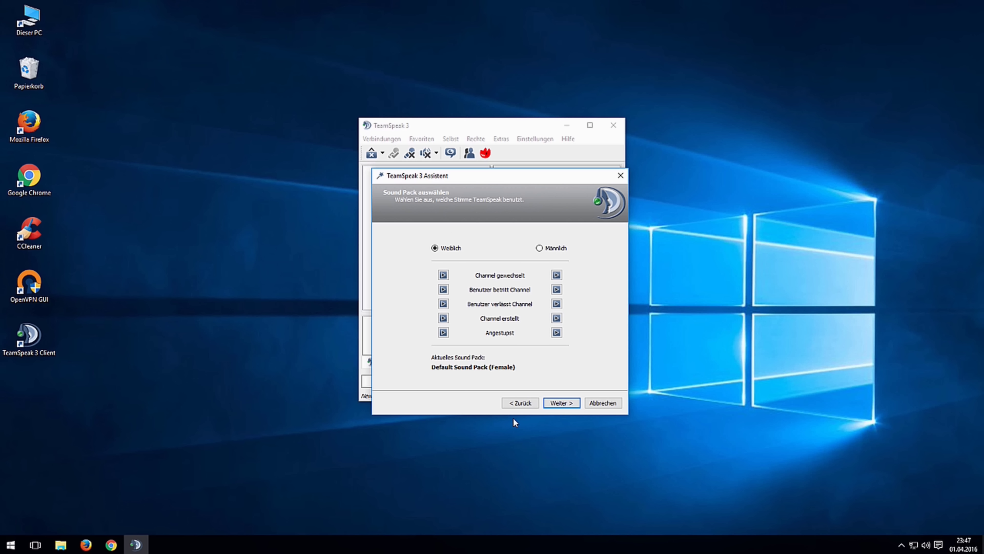
# Accept the female default sound pack and finish the setup assistant
pyautogui.click(560, 404)
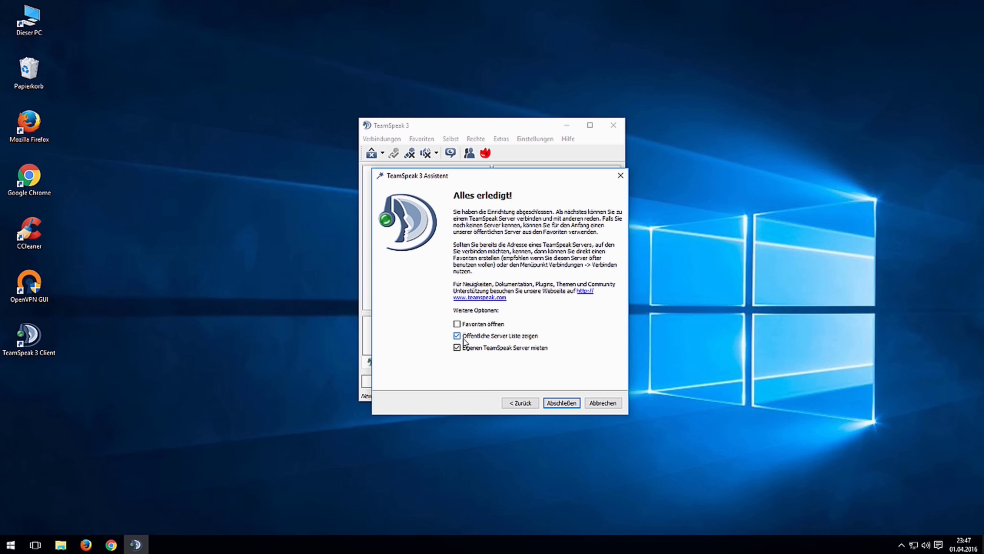
pyautogui.click(554, 405)
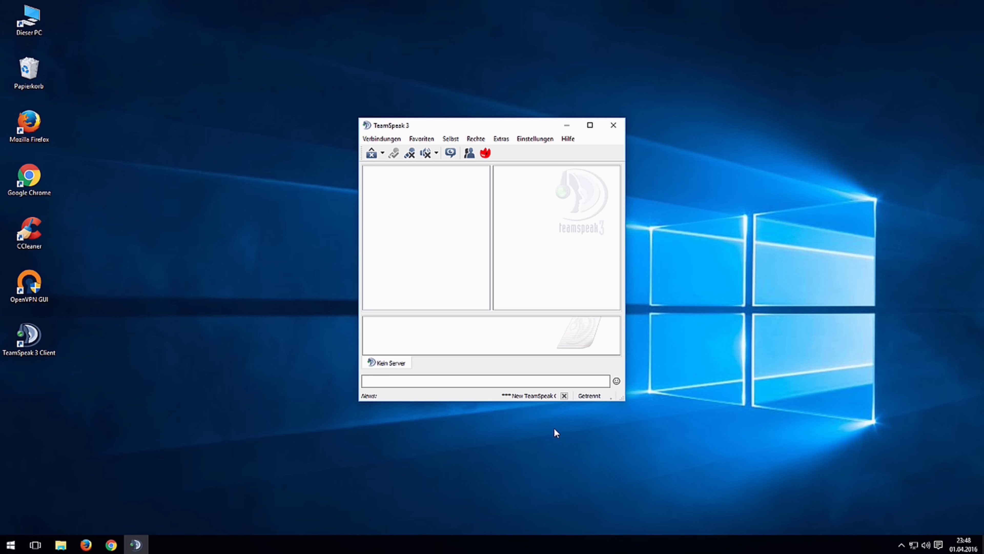
# Open the playback options and keep Standard as the playback device
pyautogui.click(544, 144)
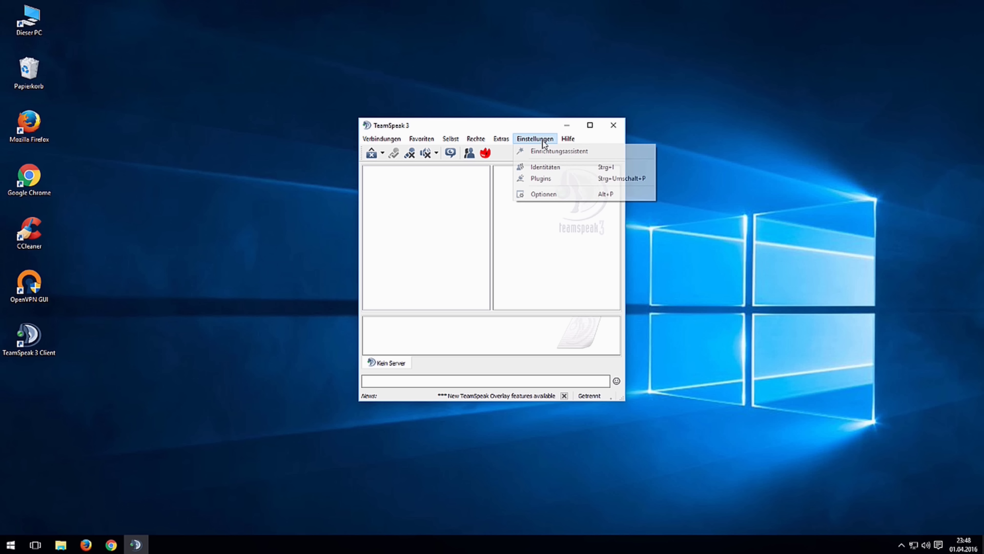
pyautogui.click(542, 195)
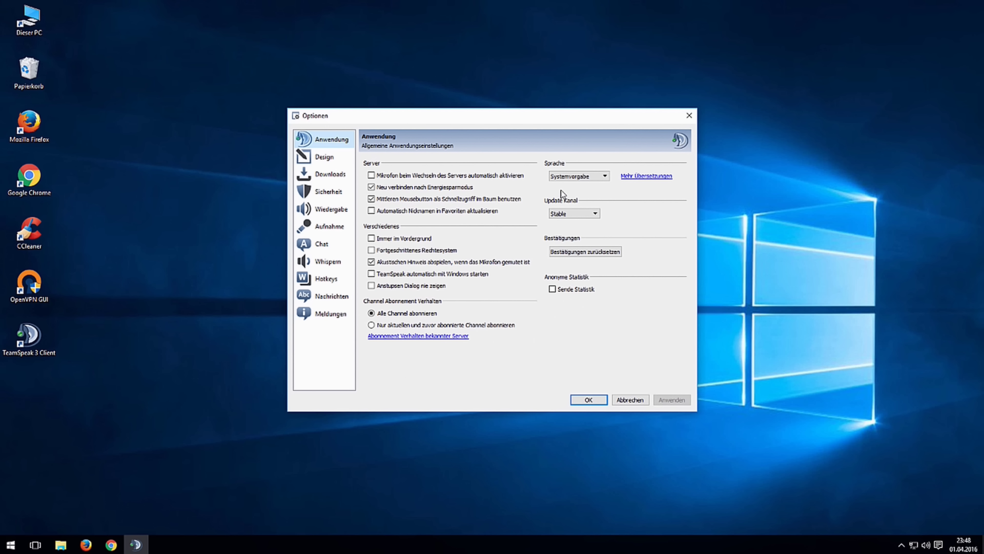
pyautogui.click(342, 213)
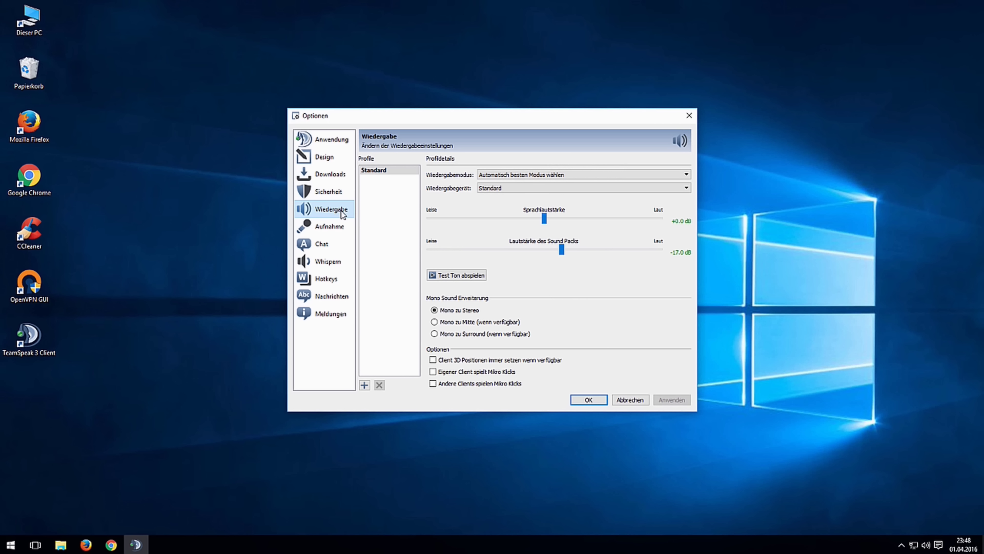
pyautogui.click(510, 190)
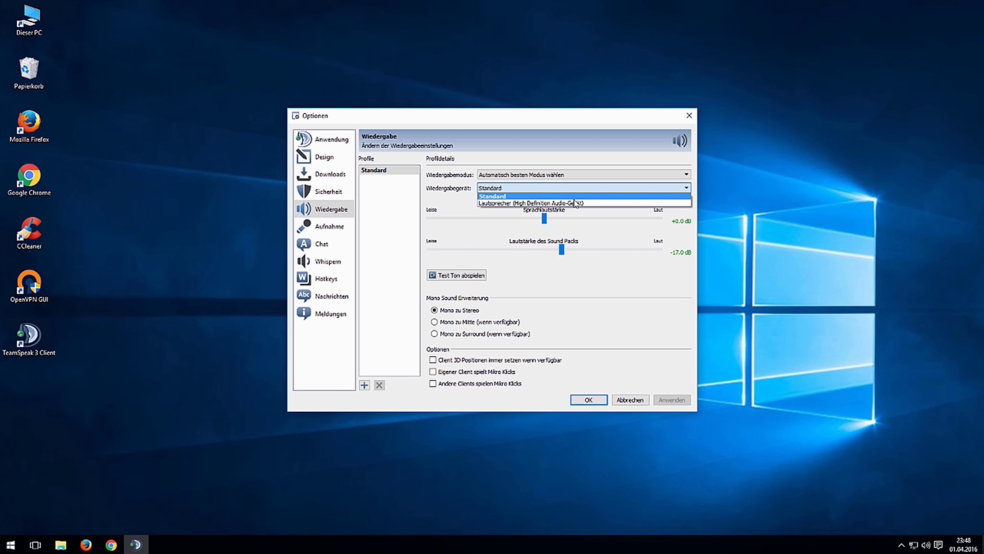
pyautogui.click(519, 197)
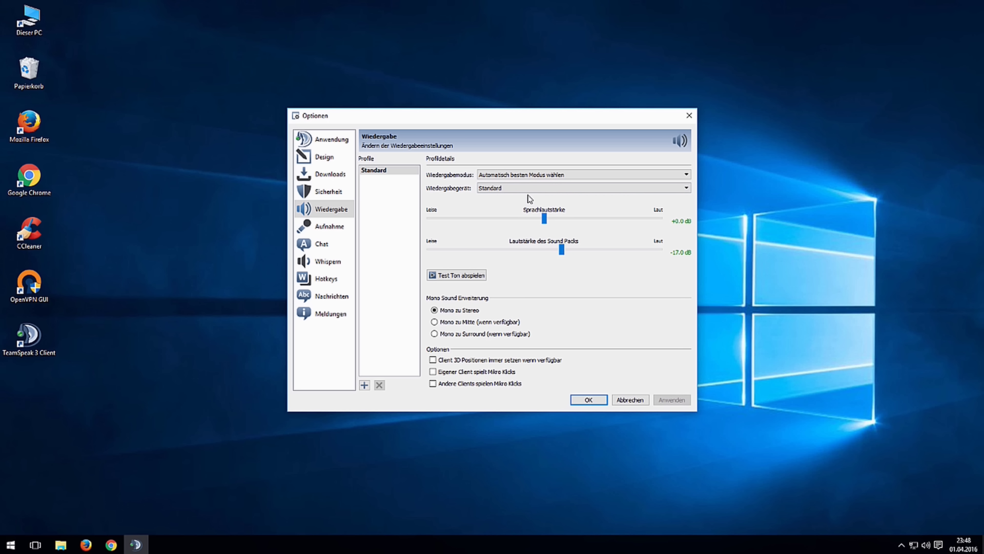
# Raise the voice volume to +9.0 dB and play the test sound
pyautogui.moveTo(545, 220)
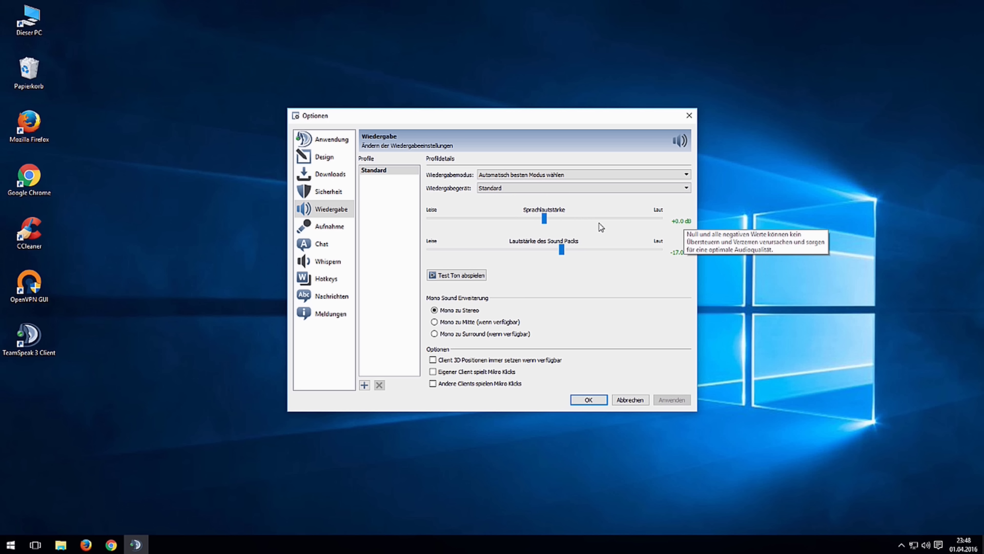
pyautogui.moveTo(546, 221)
pyautogui.mouseDown()
pyautogui.moveTo(617, 222)
pyautogui.moveTo(498, 221)
pyautogui.moveTo(554, 223)
pyautogui.moveTo(546, 223)
pyautogui.mouseUp()
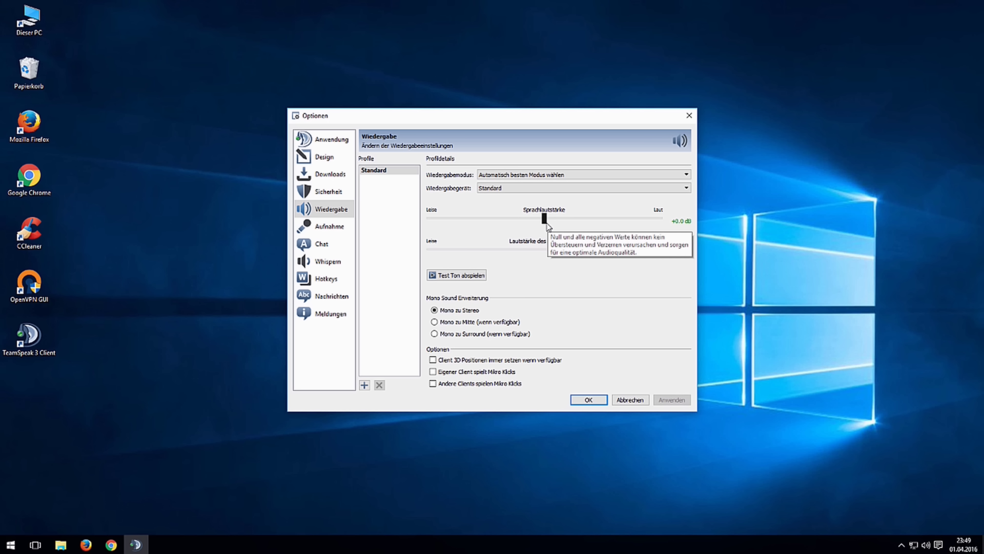
pyautogui.moveTo(547, 223); pyautogui.dragTo(587, 224)
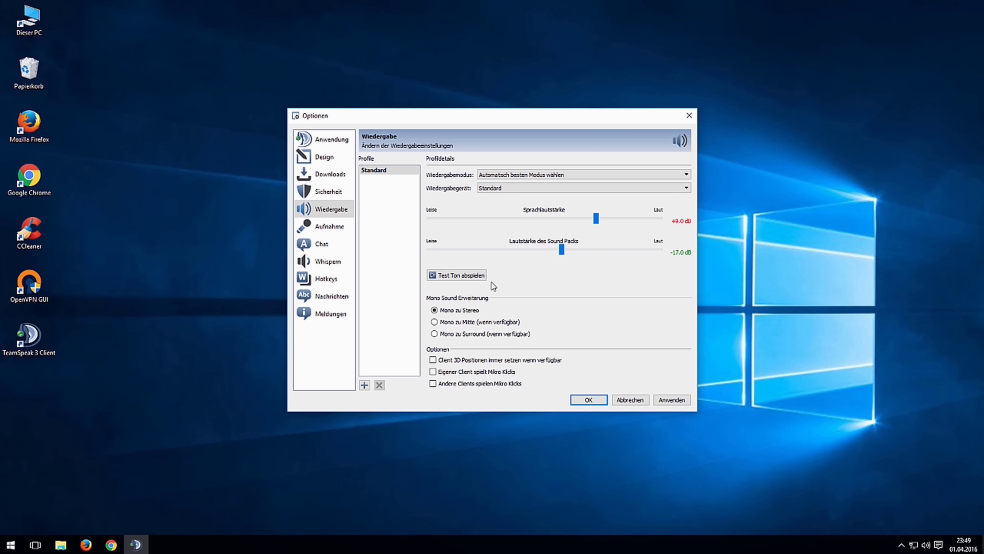
pyautogui.click(480, 276)
# Try louder and minimum sound pack volumes, set it to -17.0 dB, and save the playback options
pyautogui.moveTo(561, 252)
pyautogui.moveTo(567, 253); pyautogui.dragTo(614, 253)
pyautogui.press('Home')
pyautogui.moveTo(434, 252); pyautogui.dragTo(566, 254)
pyautogui.click(674, 402)
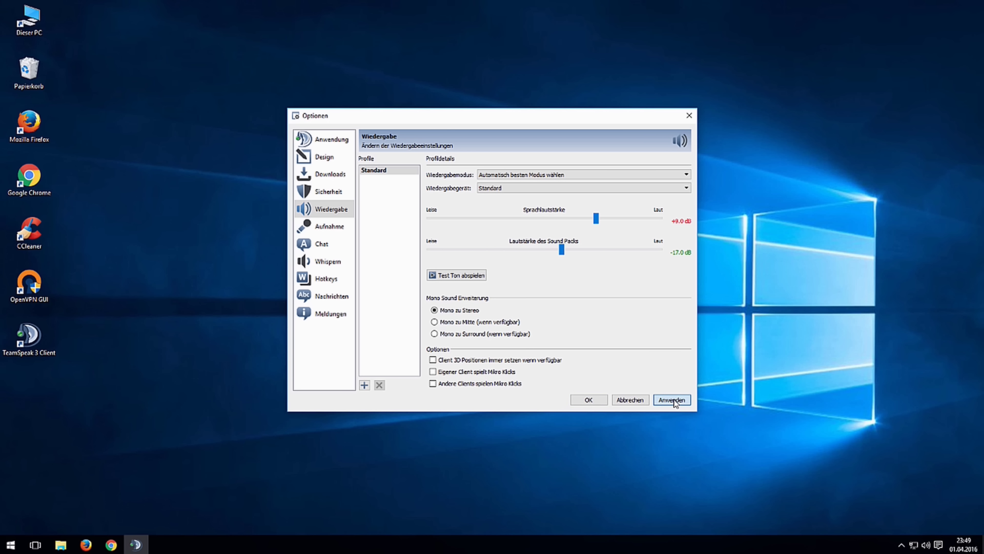
pyautogui.click(589, 400)
# Make the client window taller and enter ts.hoerli.net as the address for a new server connection
pyautogui.moveTo(589, 402); pyautogui.dragTo(588, 468)
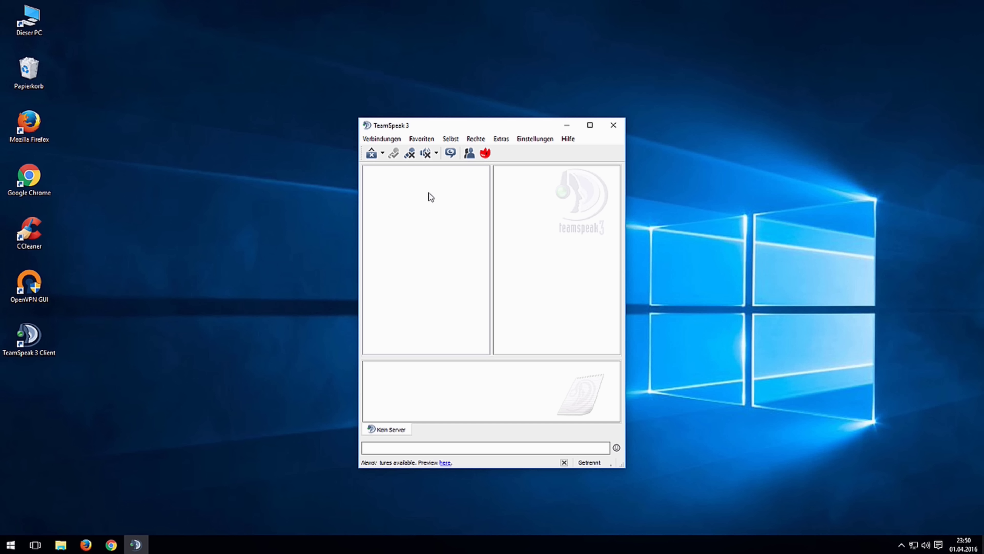
pyautogui.click(400, 140)
pyautogui.click(402, 152)
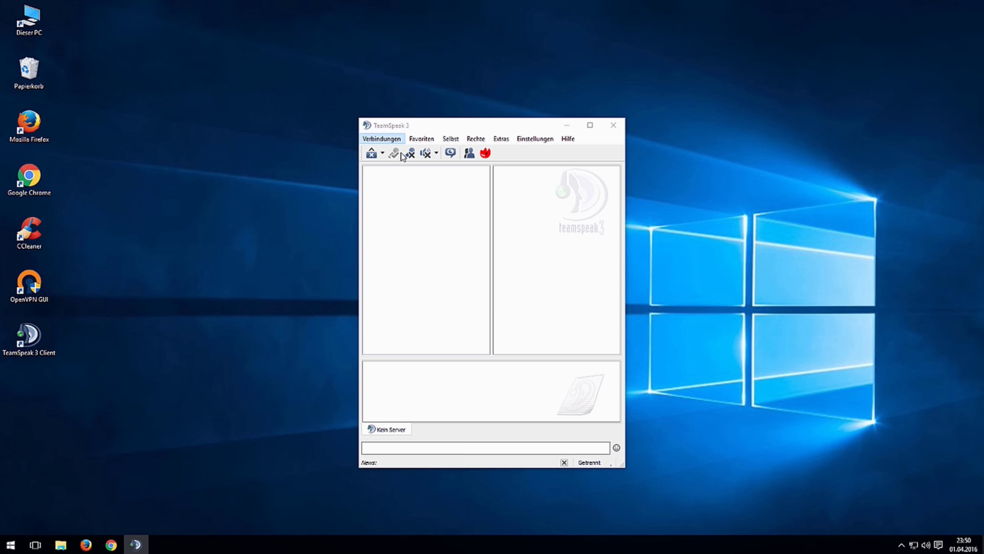
pyautogui.write('ts.h')
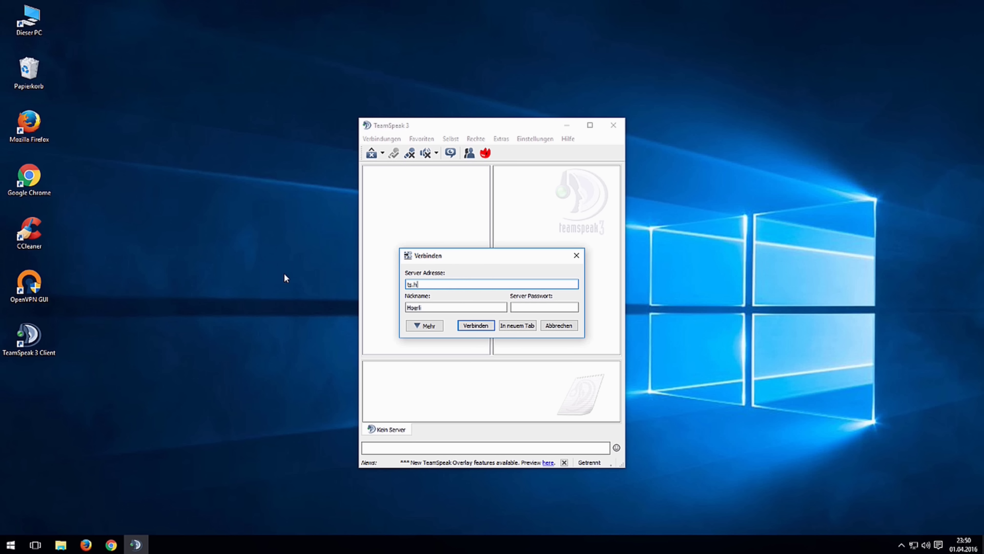
pyautogui.write('oerli.net')
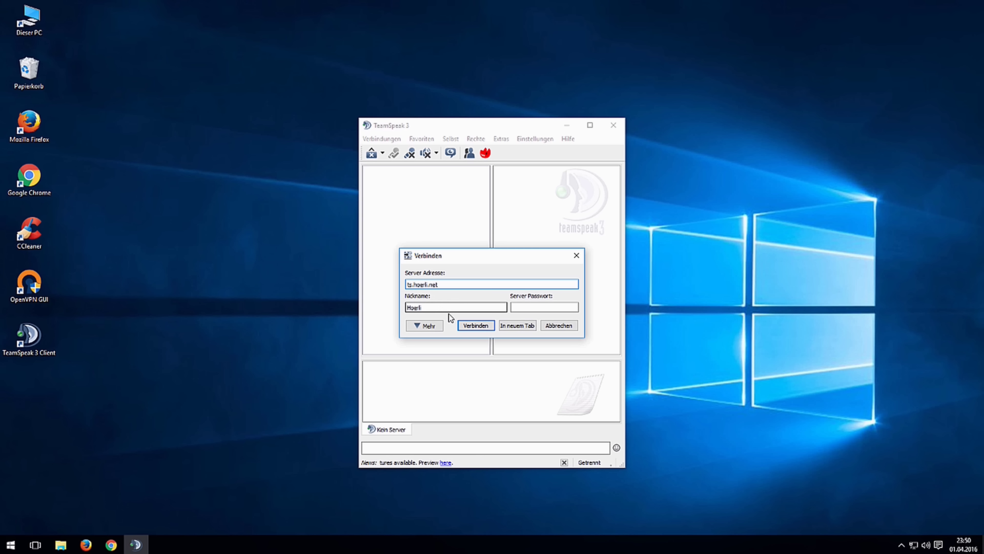
# Append "Tutorials" to the connection's nickname and connect to the server
pyautogui.click(456, 307)
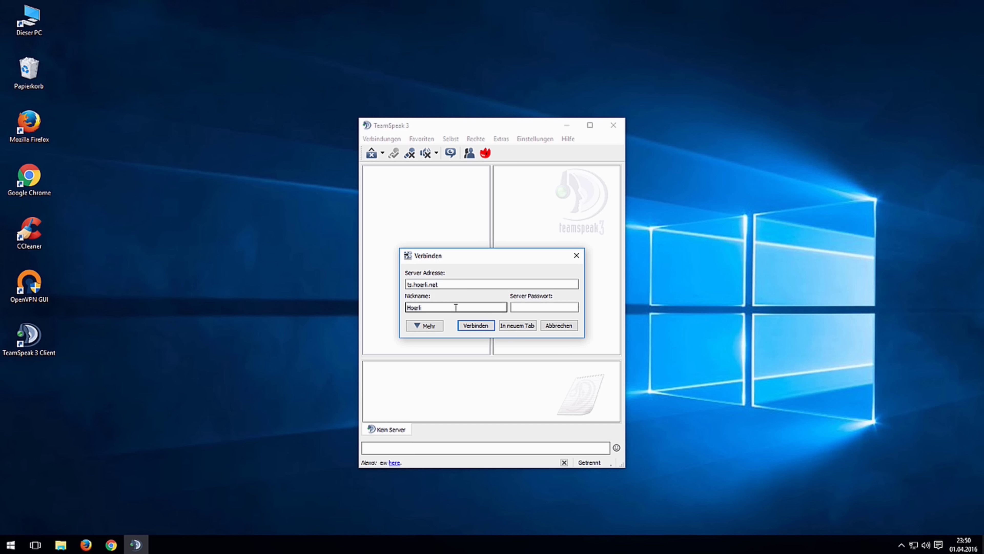
pyautogui.write('Tutorials')
pyautogui.click(420, 307)
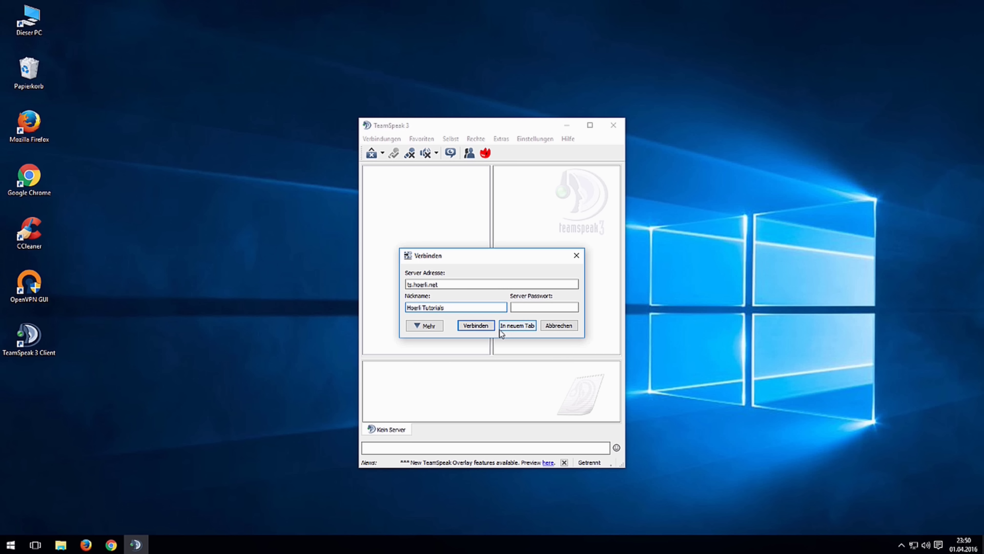
pyautogui.click(482, 325)
pyautogui.click(483, 324)
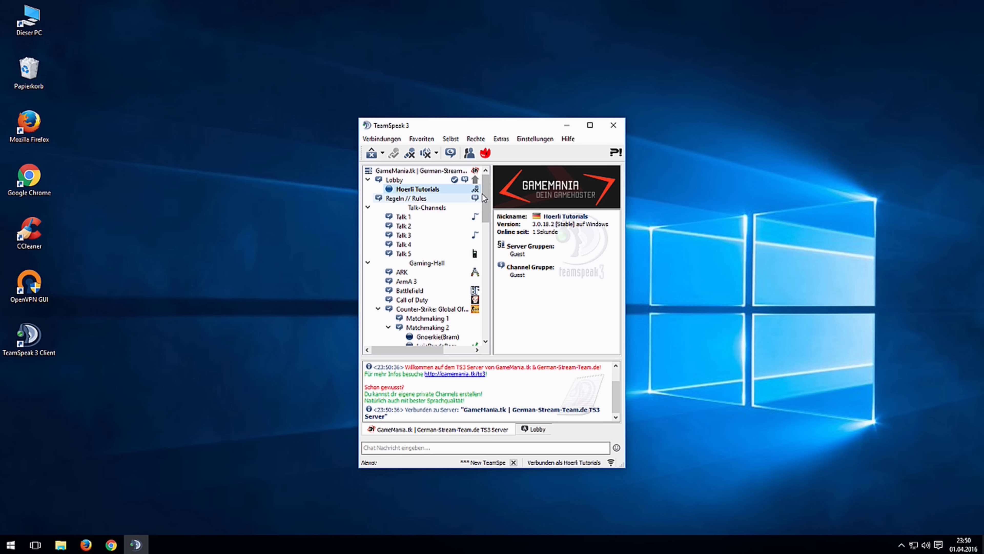
# View the details of the user in the Büro 1 channel and join the Talk 1 channel
pyautogui.scroll(-10, 484, 198)
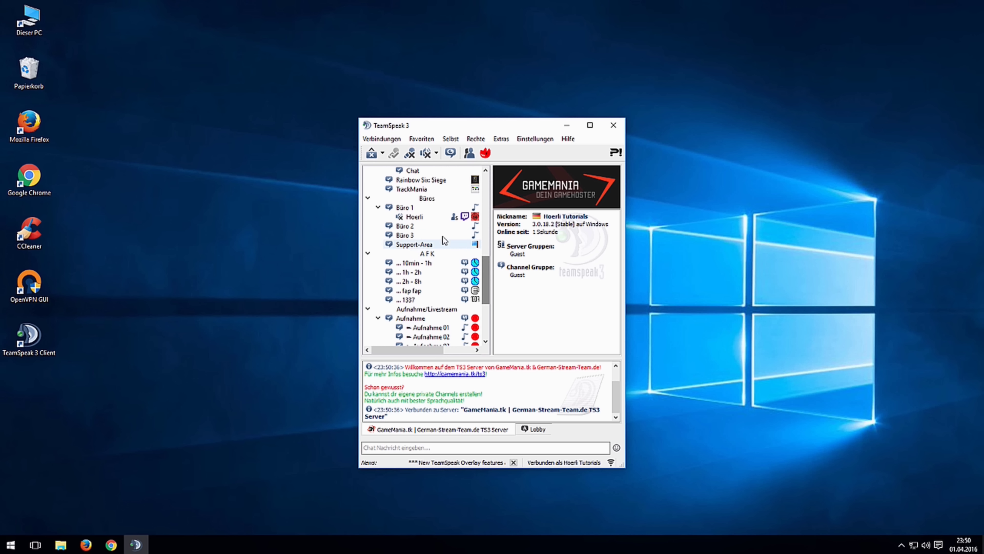
pyautogui.click(419, 217)
pyautogui.moveTo(486, 278); pyautogui.dragTo(490, 197)
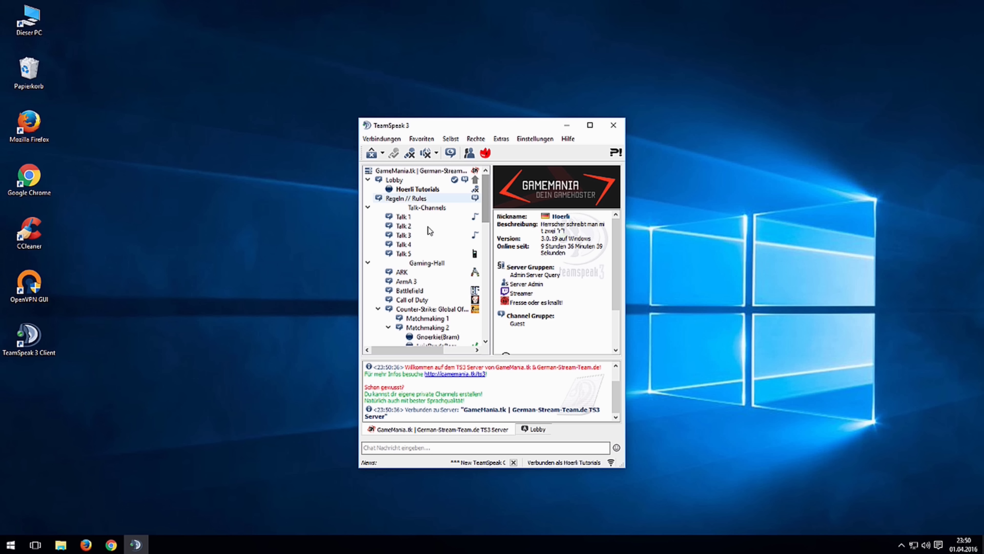
pyautogui.doubleClick(415, 217)
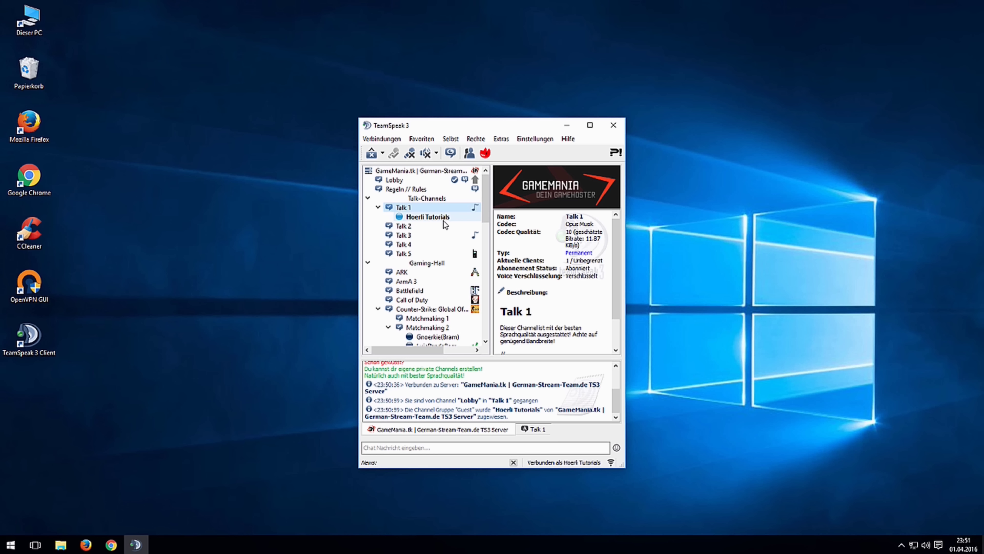
# Mute the microphone and disable the warning sound for speaking while muted
pyautogui.hotkey('ctrl', 'shift', 'm')
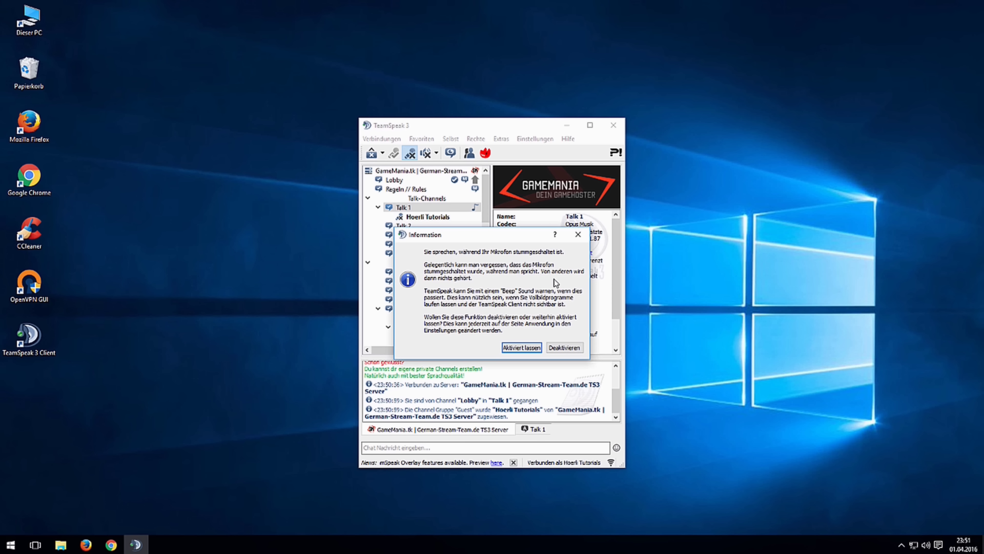
pyautogui.click(566, 348)
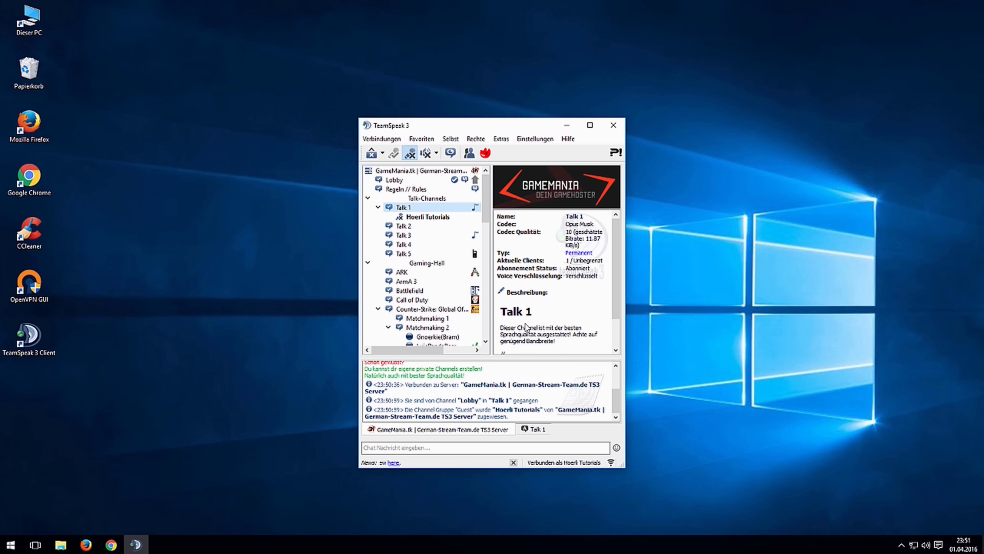
# Toggle the speaker mute on and off several times, leaving both the speakers and the microphone unmuted
pyautogui.hotkey('ctrl', 'm')
pyautogui.hotkey('ctrl', 'm')
pyautogui.hotkey('ctrl', 'm')
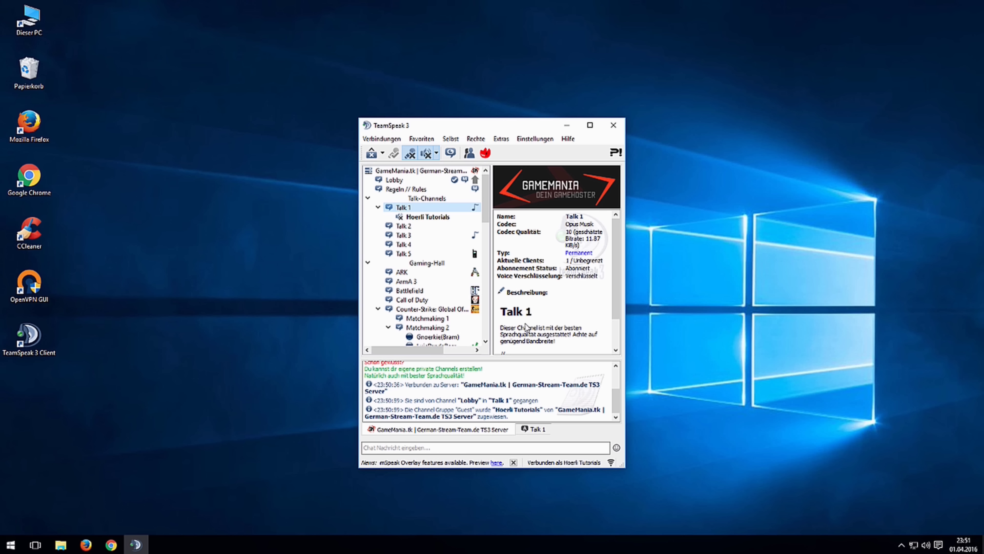
pyautogui.hotkey('ctrl', 'm')
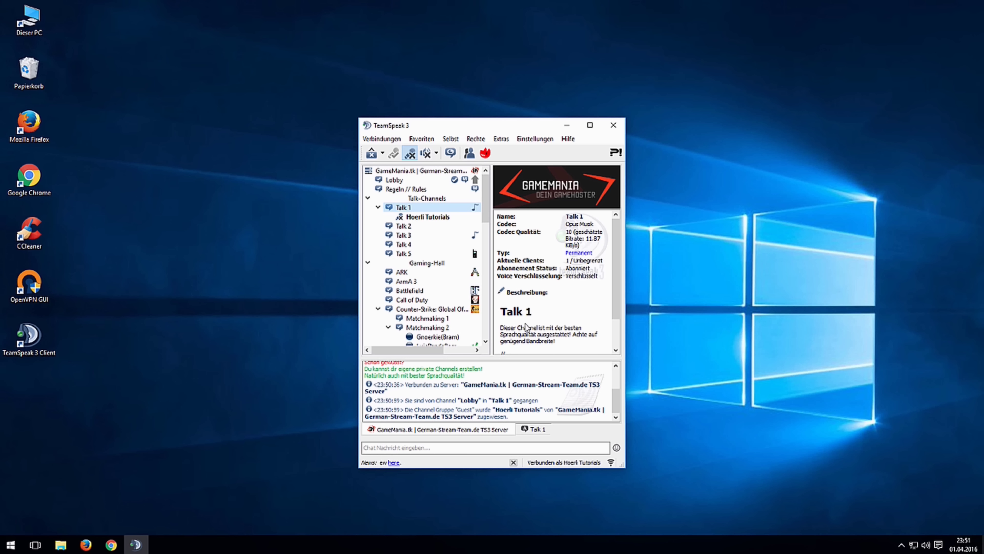
pyautogui.hotkey('ctrl', 'm')
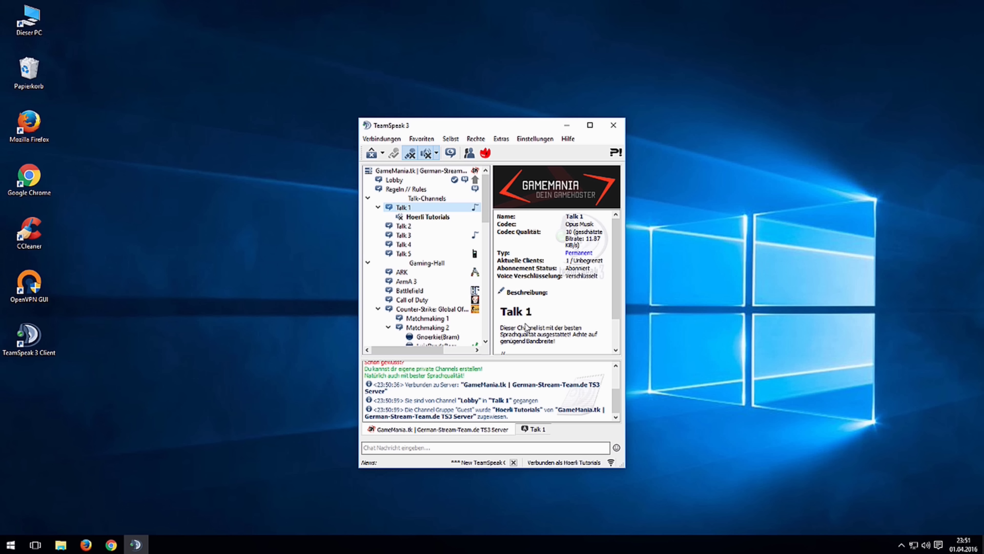
pyautogui.hotkey('ctrl', 'm')
pyautogui.hotkey('ctrl', 'n')
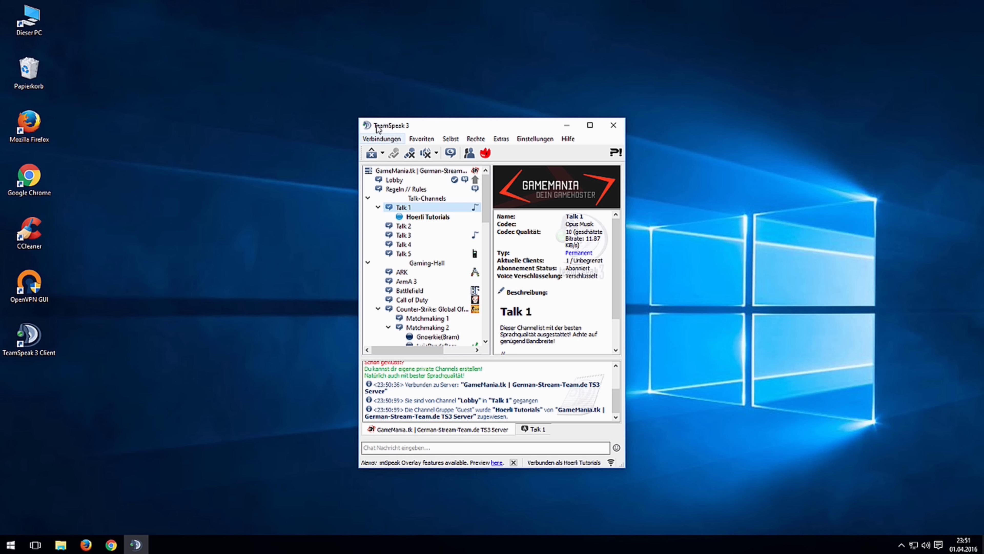
# Enlarge the client window upward and to the side to give the channel list more room
pyautogui.moveTo(359, 118); pyautogui.dragTo(311, 31)
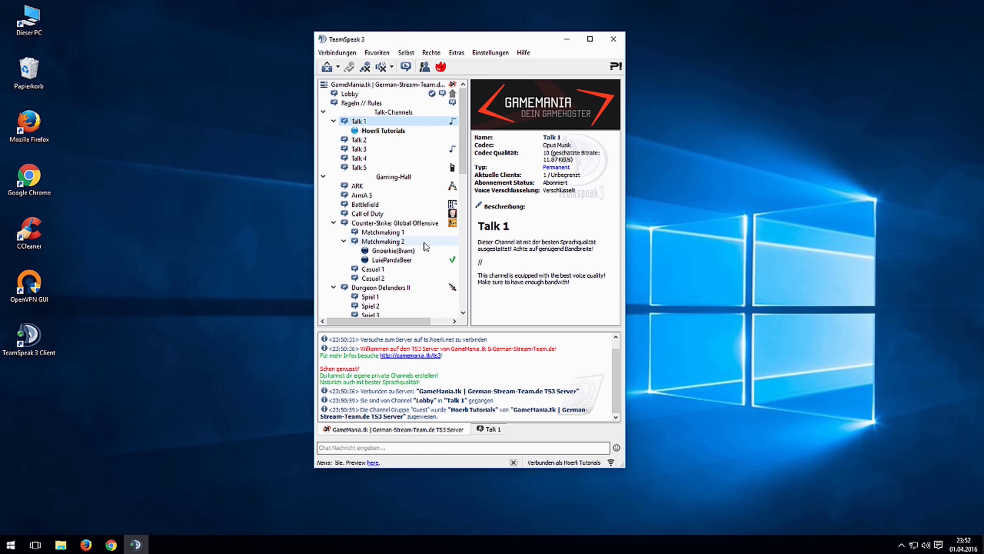